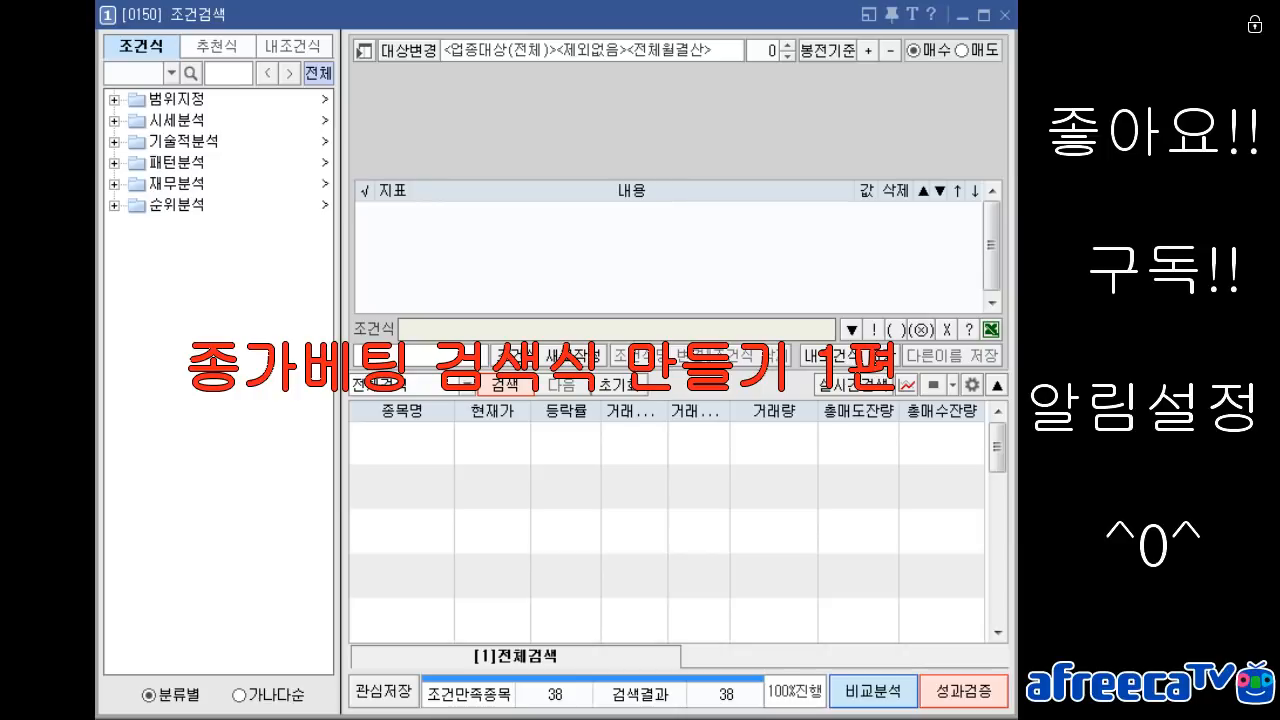
Add a daily 주가등락률 condition comparing 1봉전 종가 with 0봉전 시가, set to 5% 이상
{"action": "type", "text": "주가등락률"}
{"action": "key", "text": "Return"}
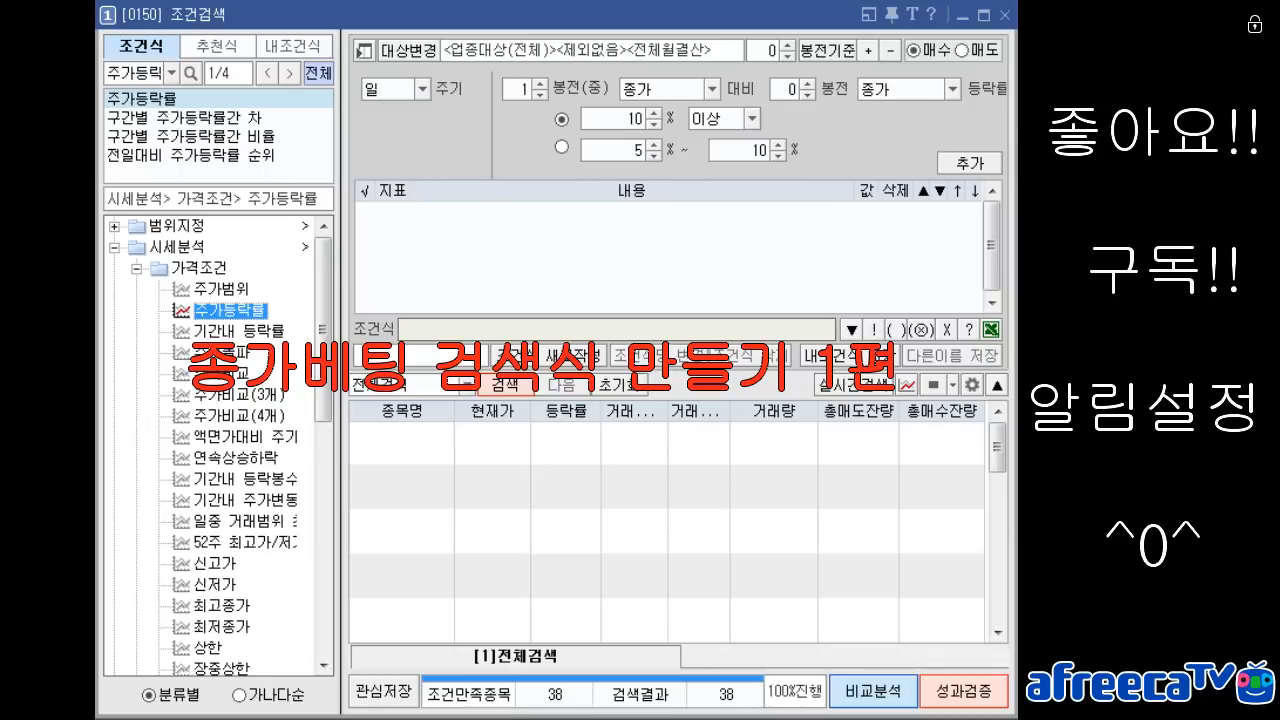
{"action": "left_click", "coordinate": [952, 89]}
{"action": "left_click", "coordinate": [900, 112]}
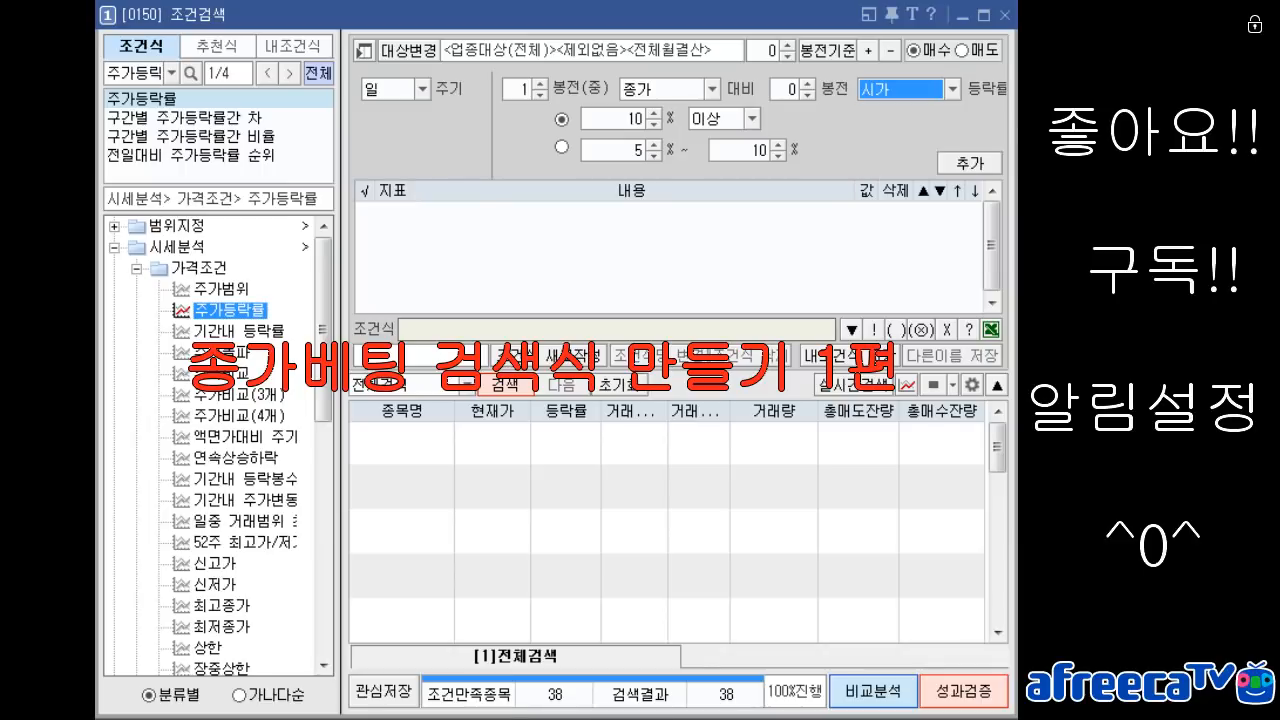
{"action": "left_click", "coordinate": [632, 119]}
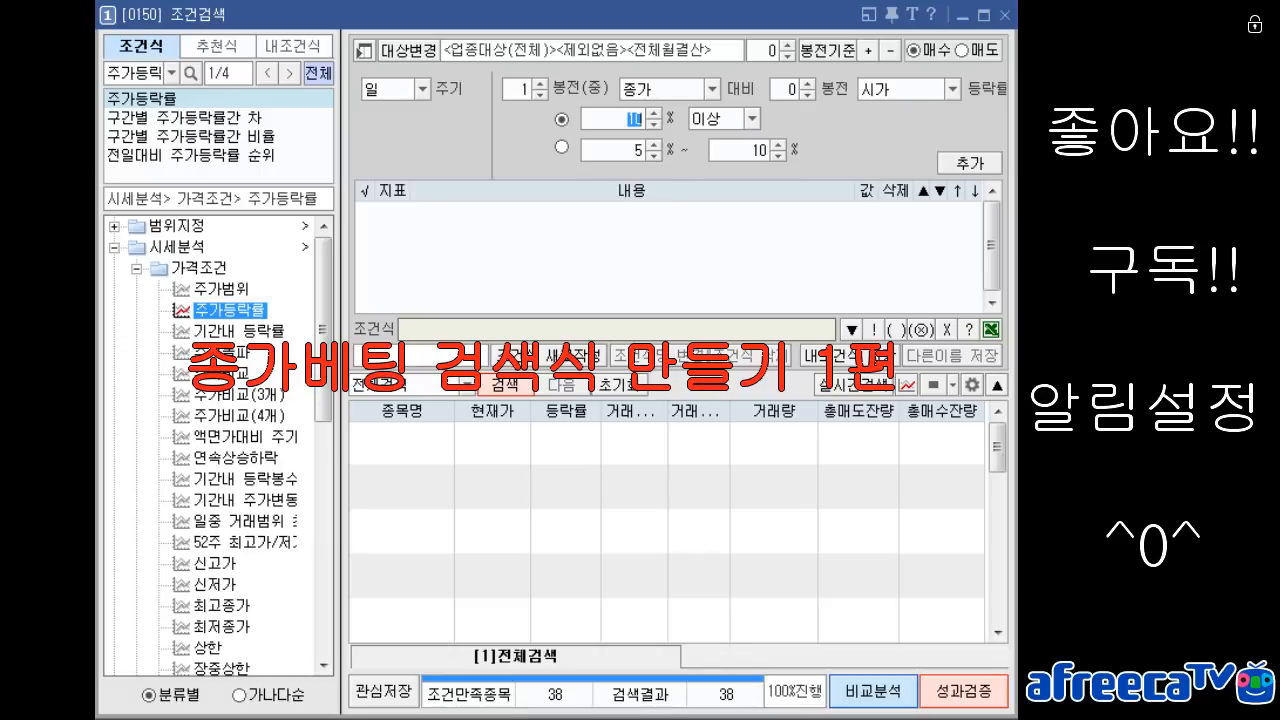
{"action": "type", "text": "9"}
{"action": "left_click", "coordinate": [969, 162]}
Run the condition search and sort the resulting stocks by 등락률 in ascending order
{"action": "left_click", "coordinate": [509, 385]}
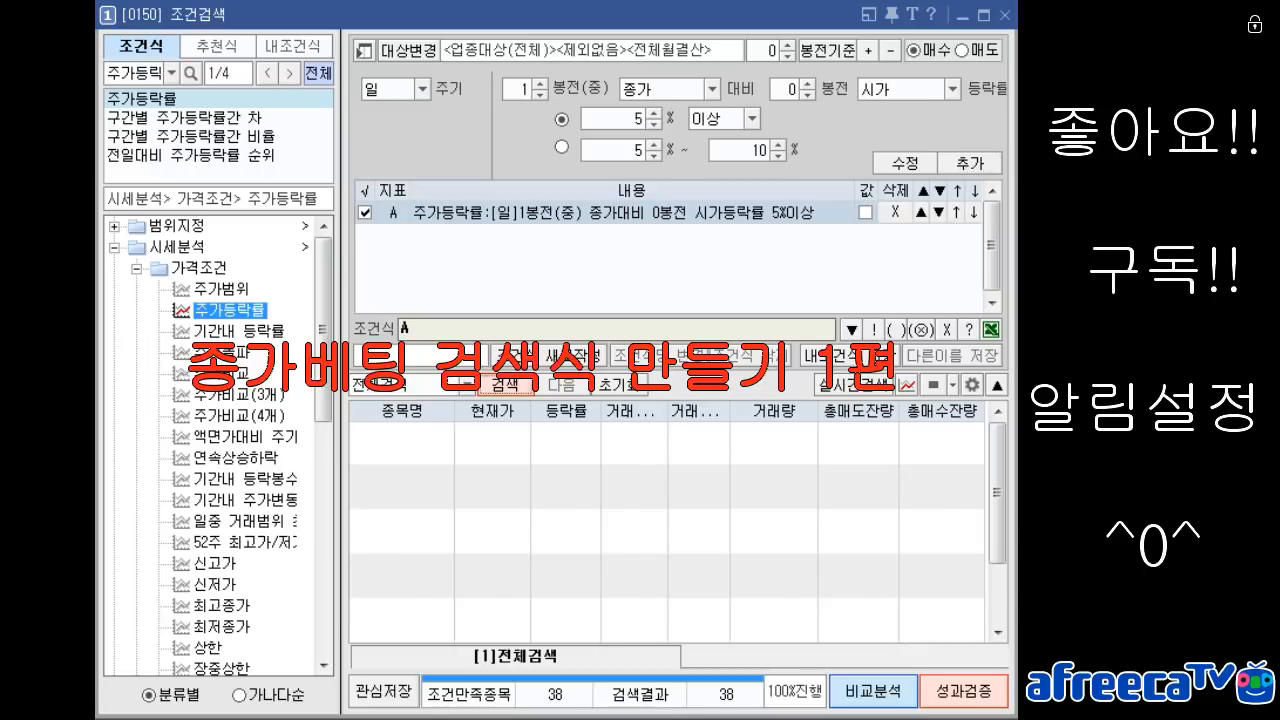
{"action": "left_click", "coordinate": [567, 411]}
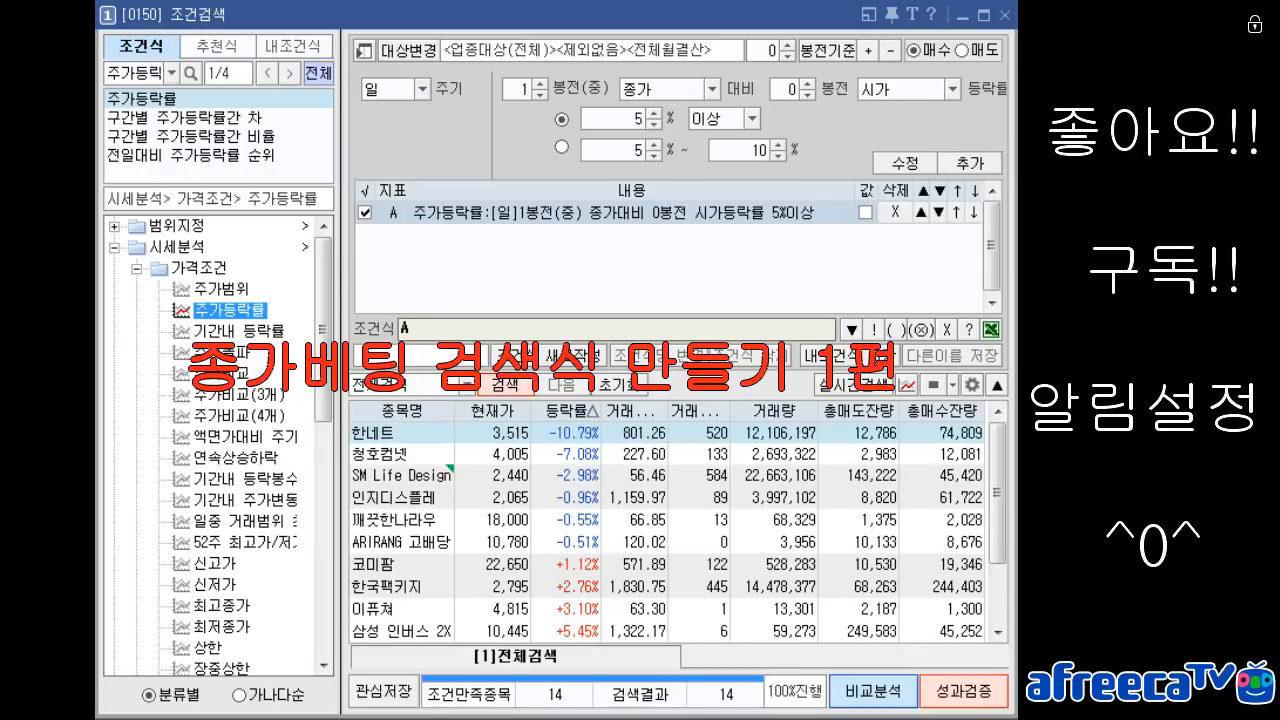
{"action": "left_click", "coordinate": [567, 411]}
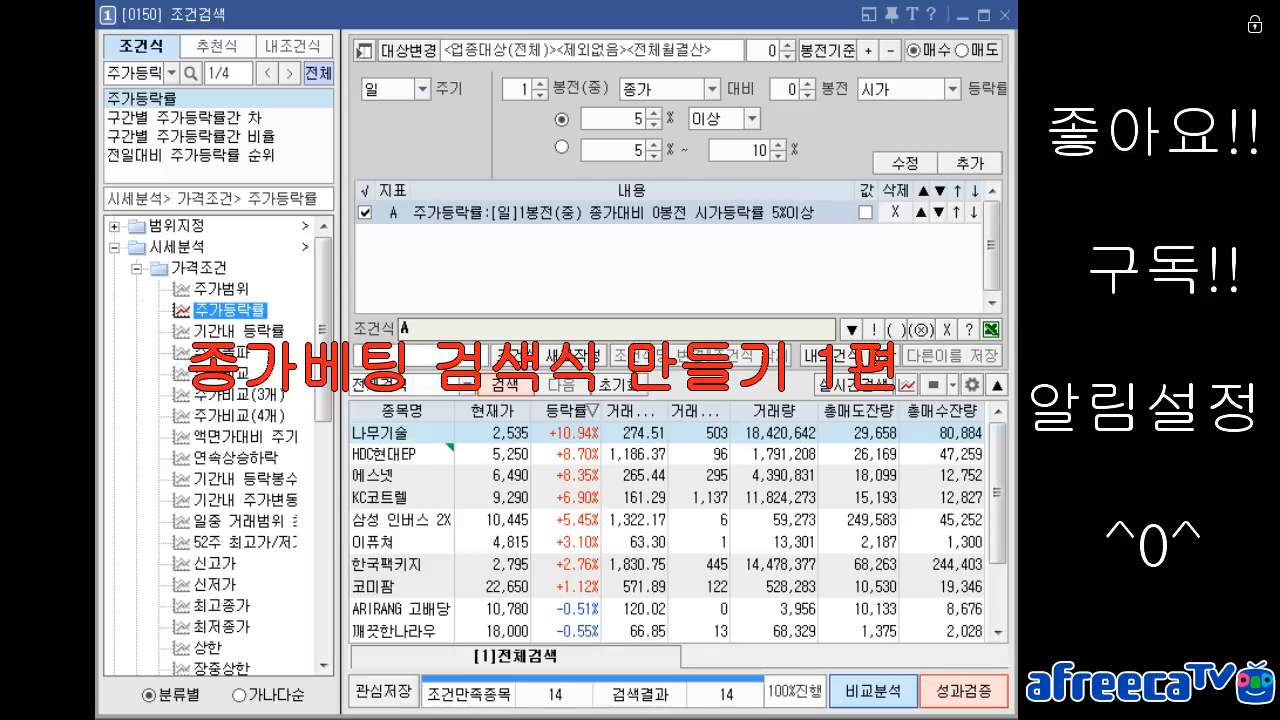
{"action": "left_click", "coordinate": [567, 411]}
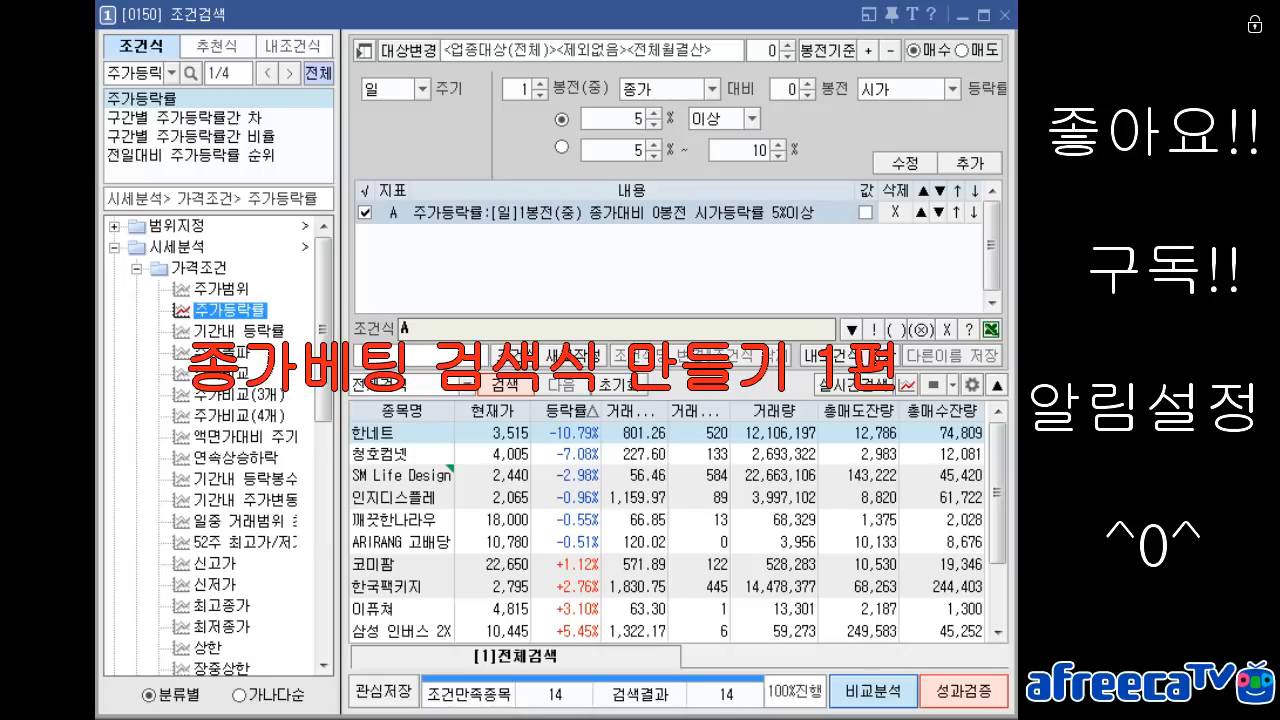
Open the 한네트 chart and examine the 04/18 candle's opening gap against the previous close
{"action": "double_click", "coordinate": [373, 433]}
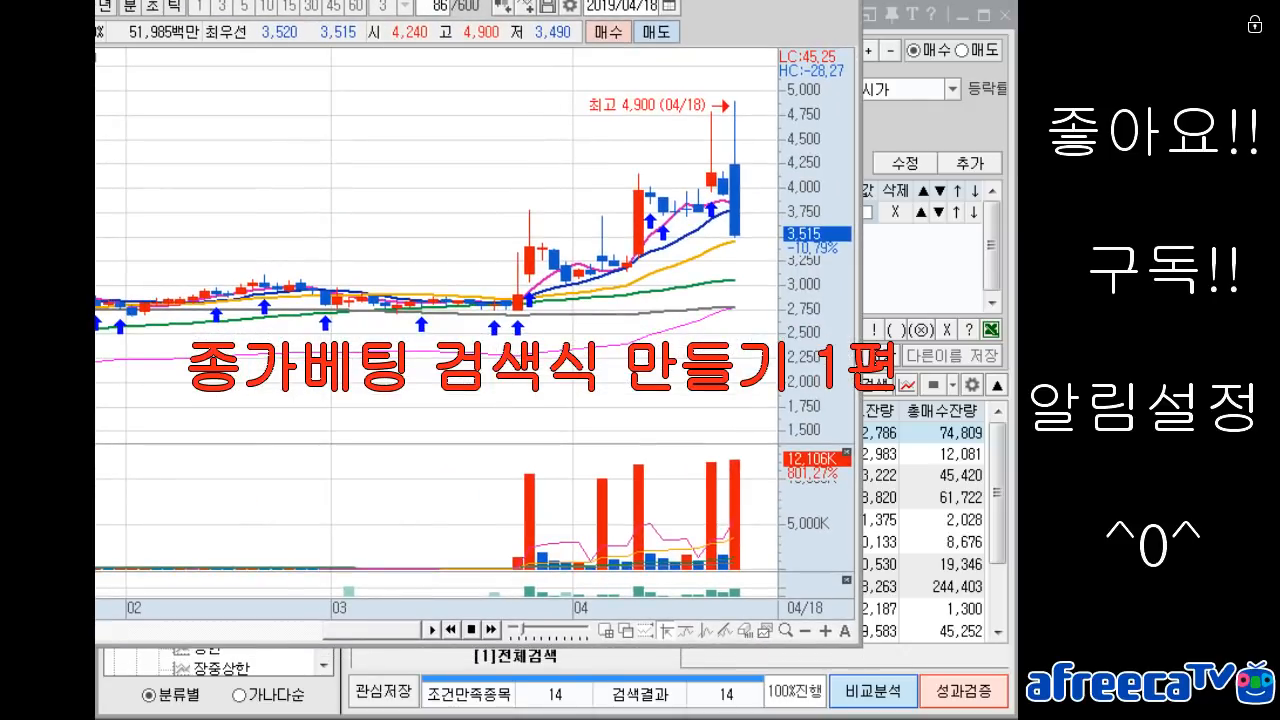
{"action": "left_click_drag", "start_coordinate": [560, 1], "coordinate": [578, 5]}
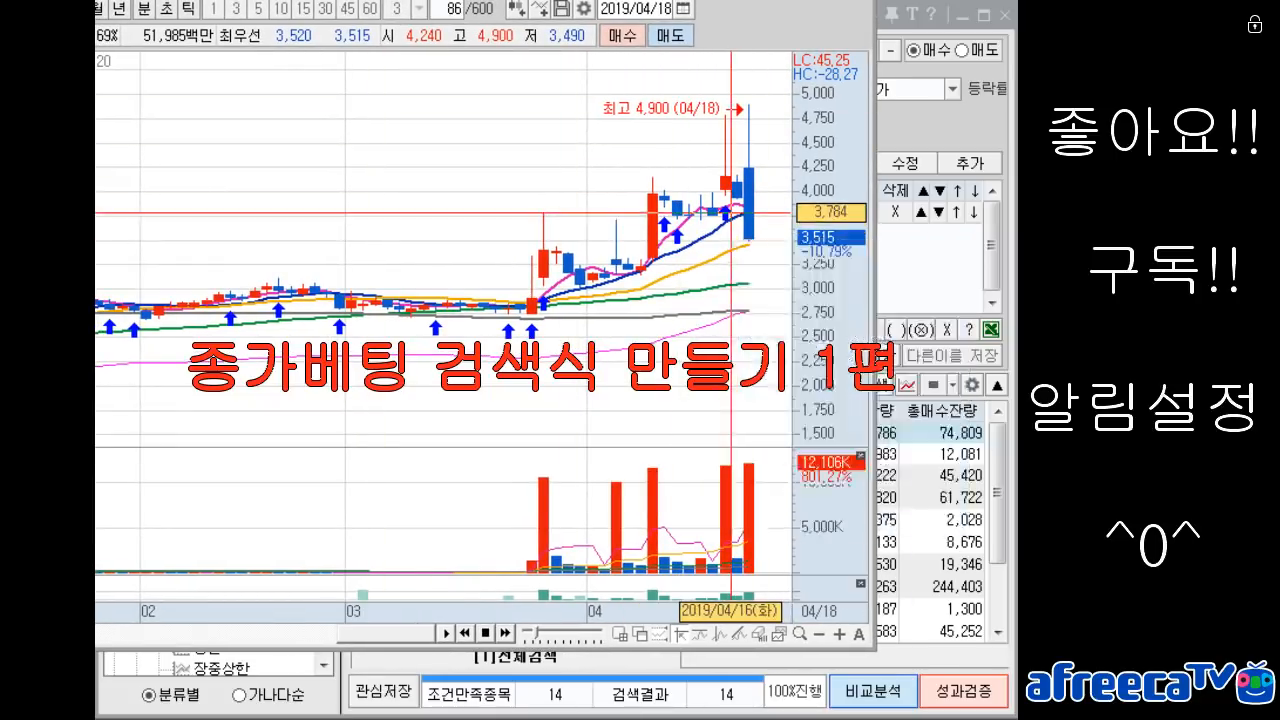
{"action": "mouse_move", "coordinate": [737, 198]}
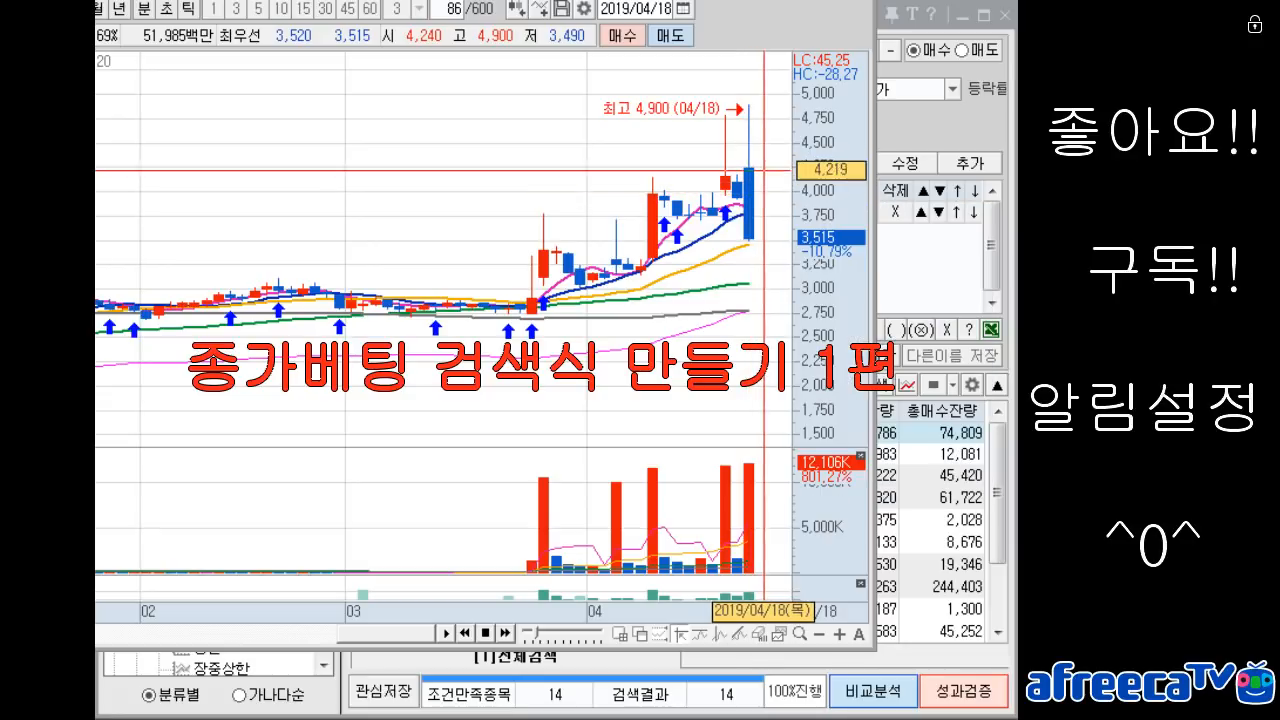
{"action": "left_click", "coordinate": [935, 125]}
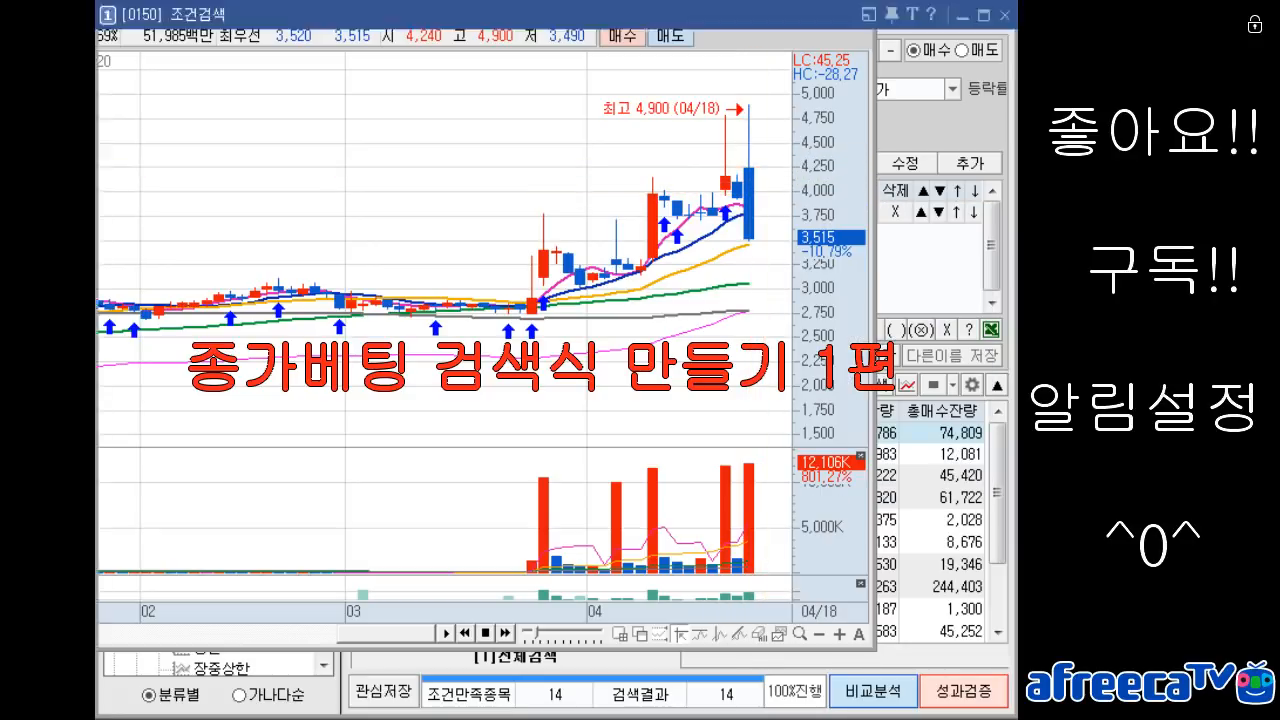
Sort the results by 등락률 in descending order and examine the 나무기술 daily chart
{"action": "left_click", "coordinate": [572, 411]}
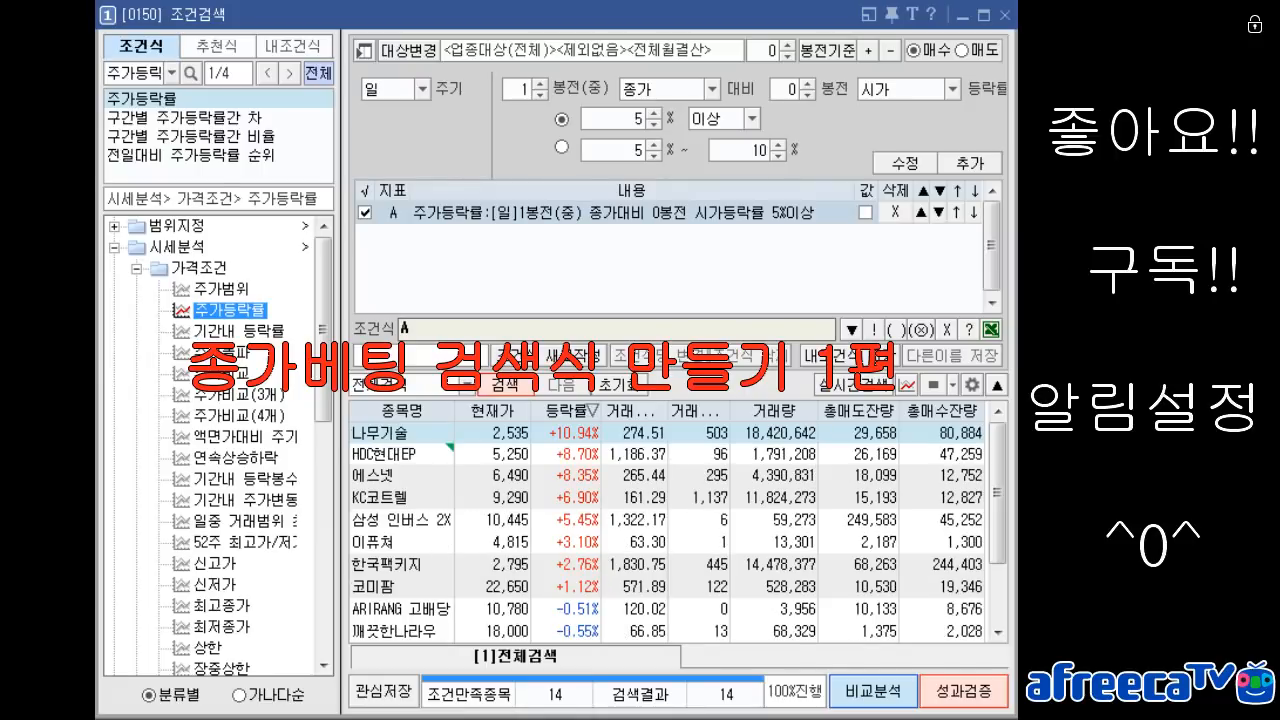
{"action": "double_click", "coordinate": [385, 433]}
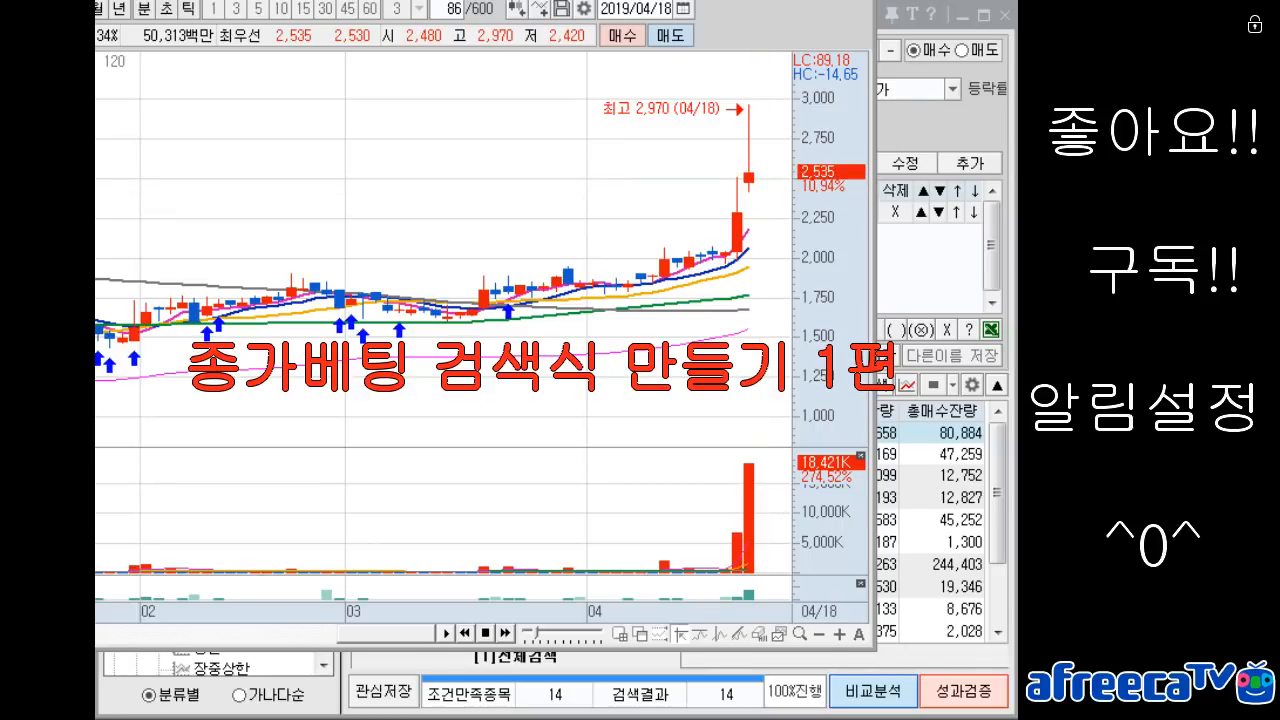
{"action": "left_click", "coordinate": [935, 255]}
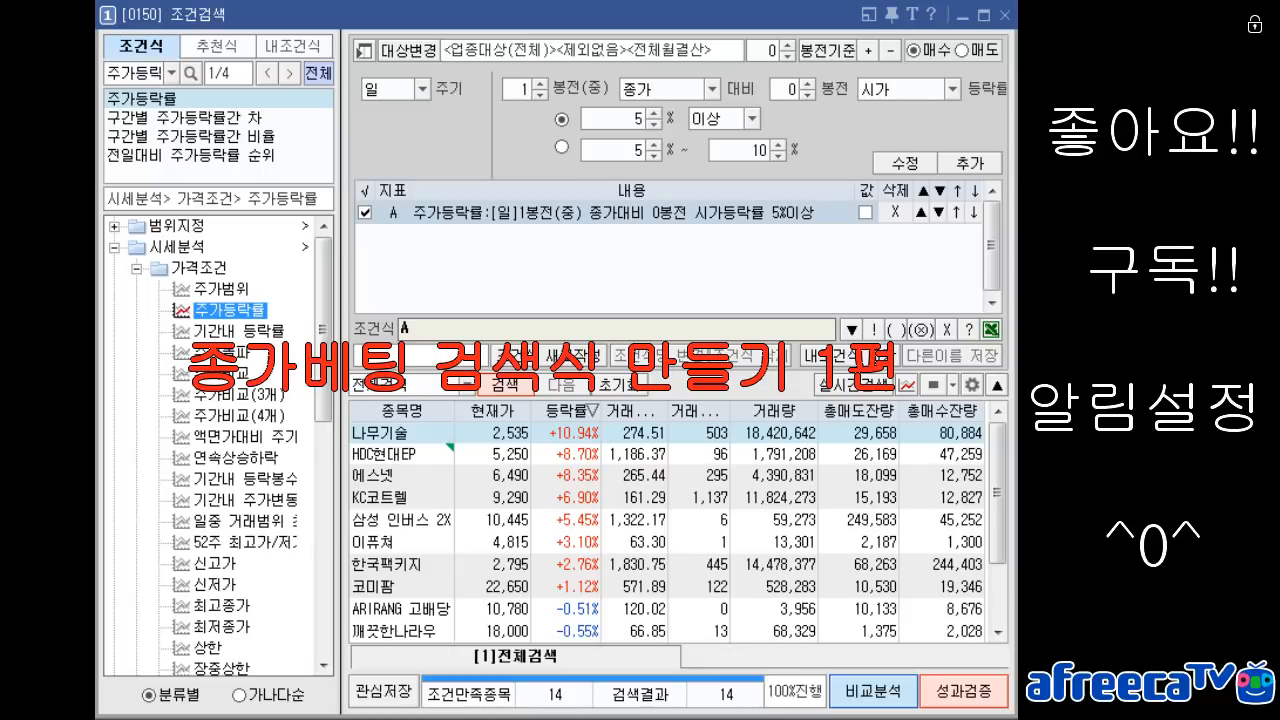
Run the search again and sort the refreshed results by 등락률 in descending order
{"action": "left_click", "coordinate": [506, 385]}
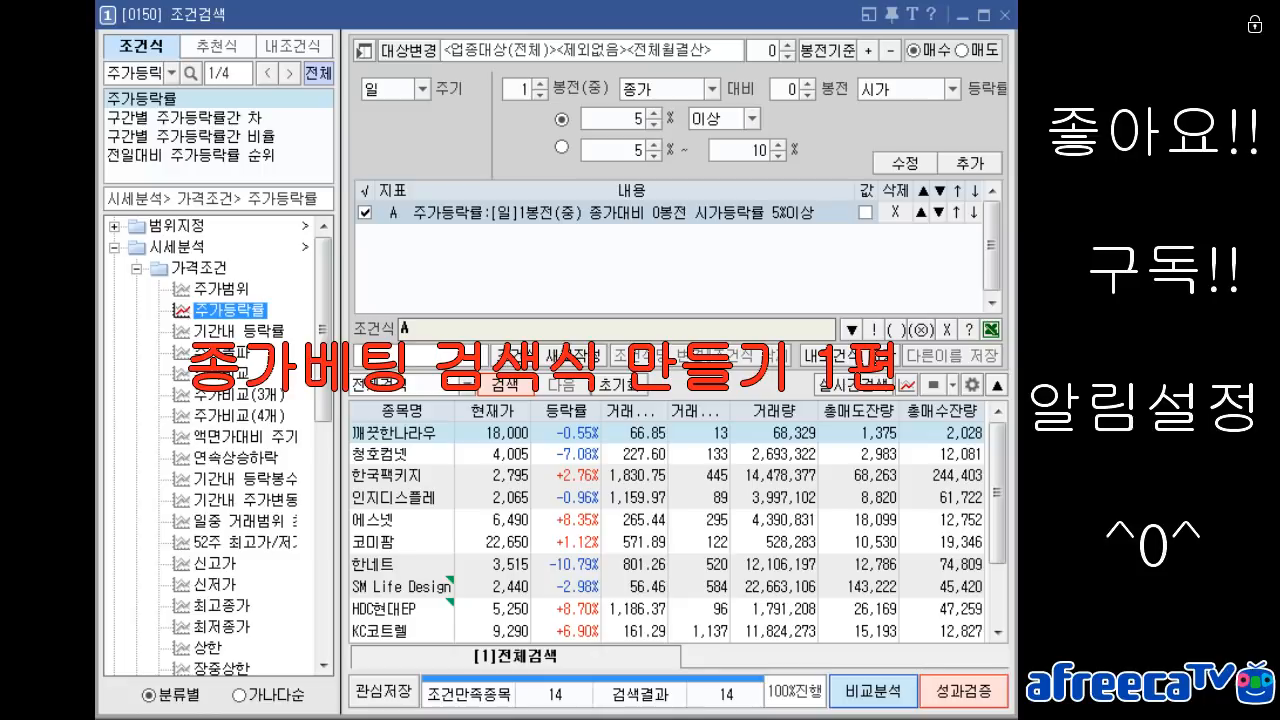
{"action": "left_click", "coordinate": [567, 411]}
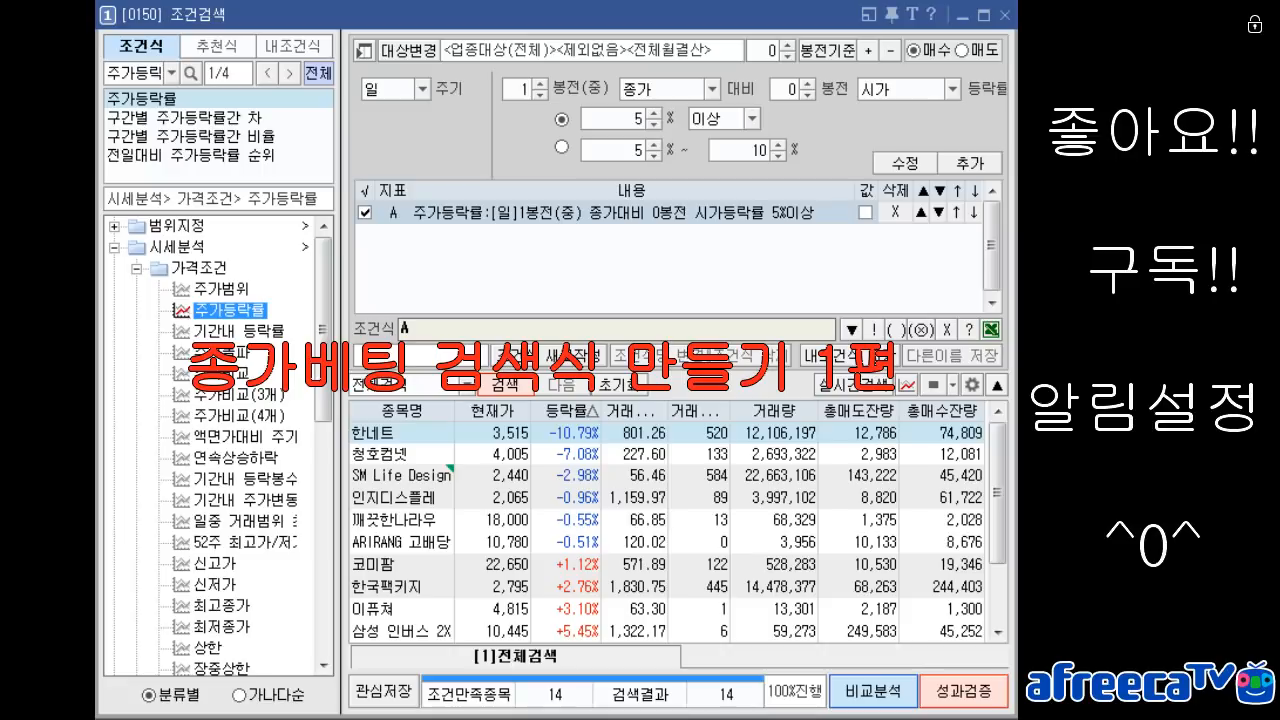
{"action": "left_click", "coordinate": [571, 411]}
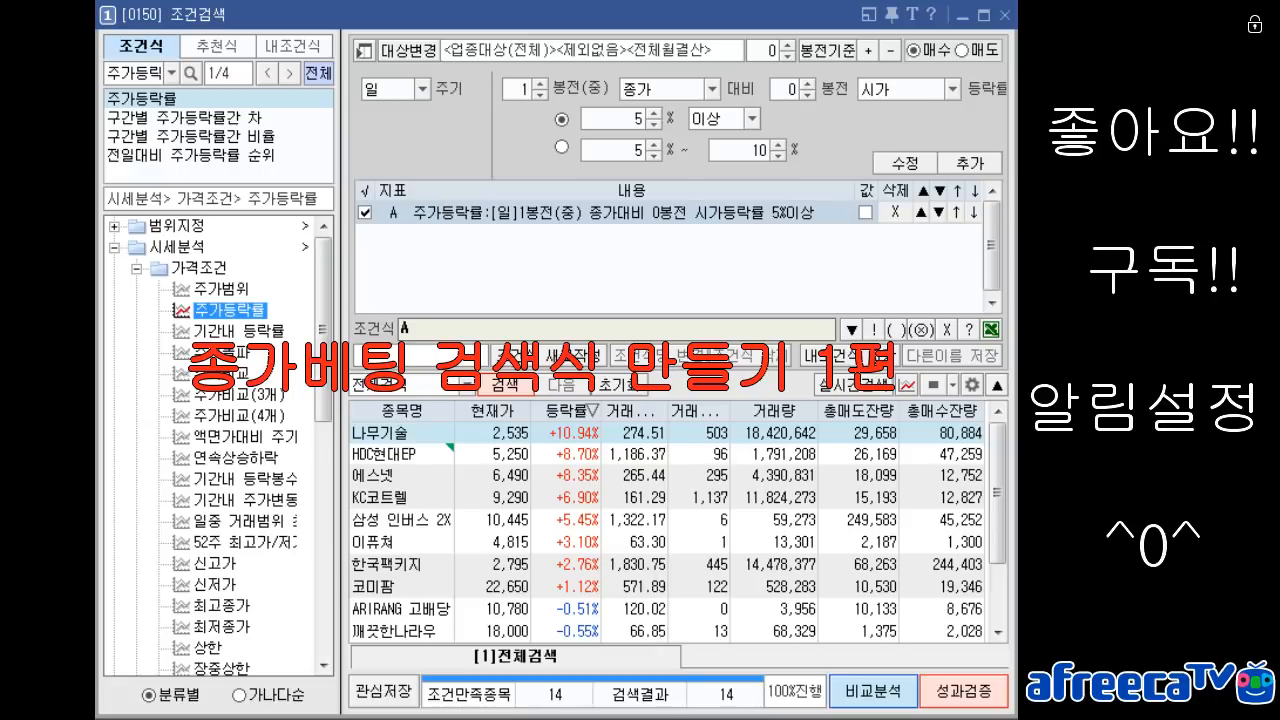
Exclude condition A from the search formula and examine the last candles and volume bars on the 나무기술 chart
{"action": "left_click", "coordinate": [365, 213]}
{"action": "left_click", "coordinate": [96, 72]}
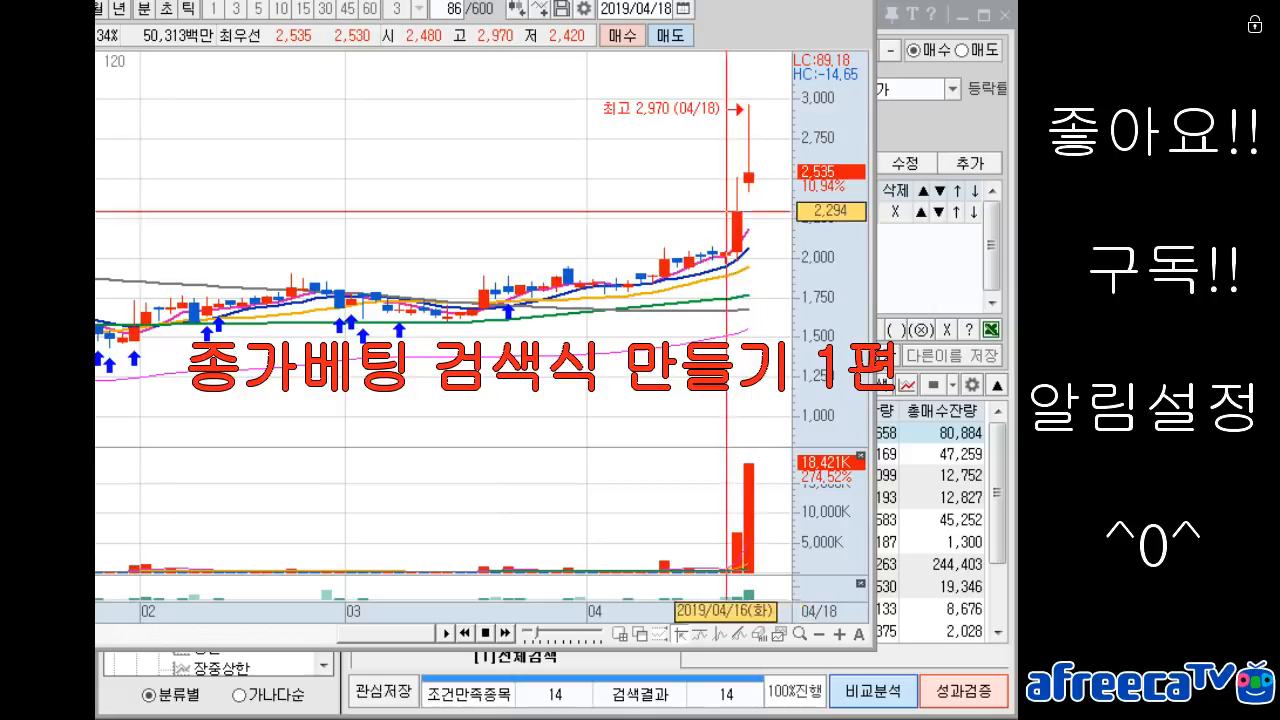
{"action": "left_click", "coordinate": [928, 264]}
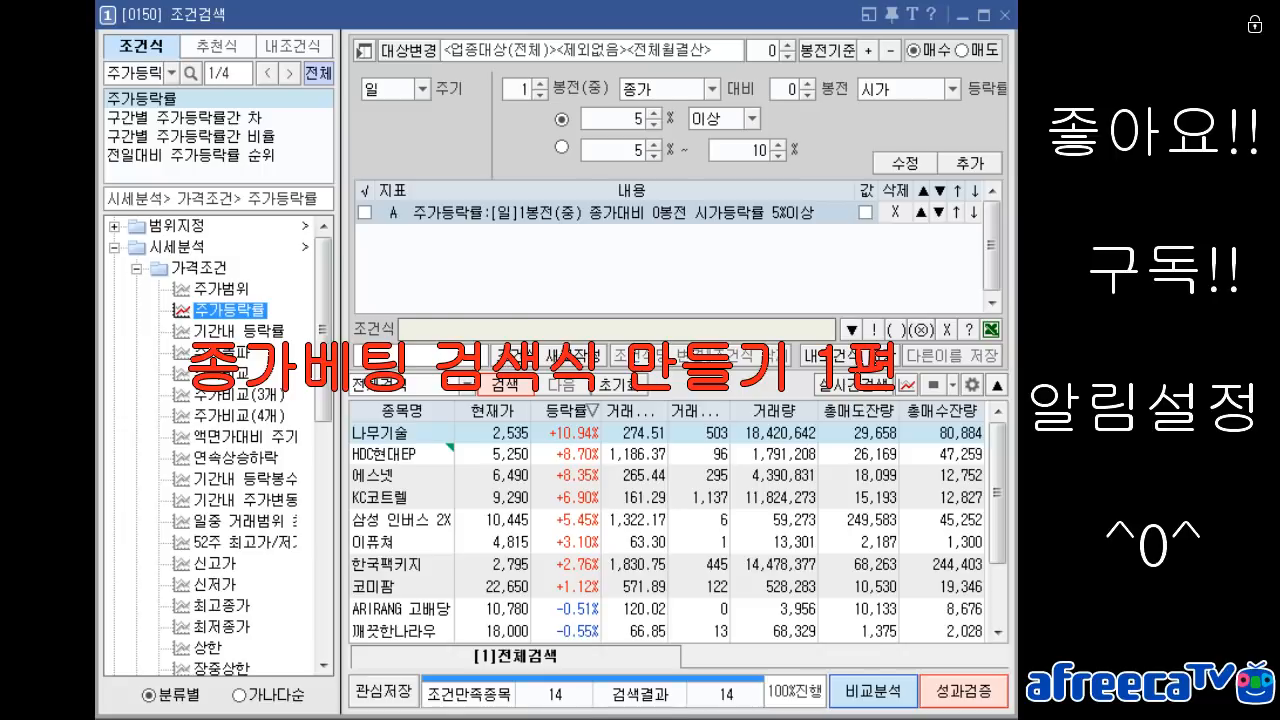
{"action": "left_click", "coordinate": [97, 84]}
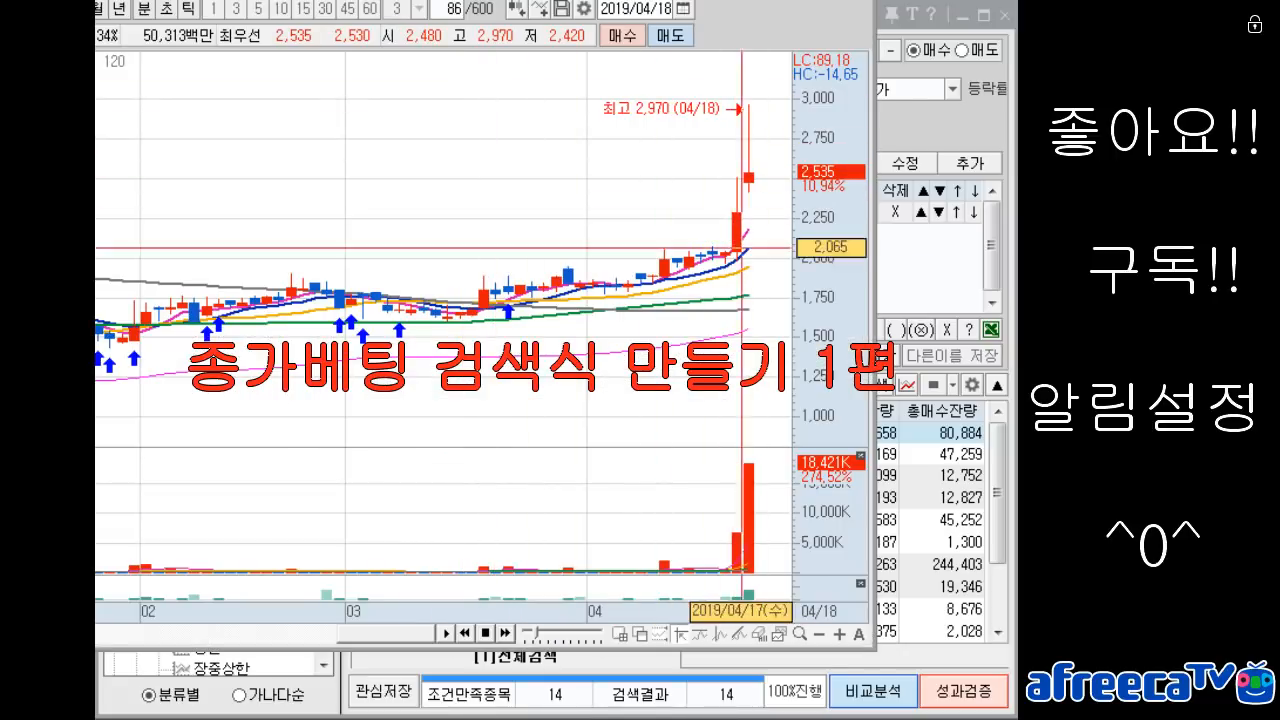
{"action": "mouse_move", "coordinate": [741, 255]}
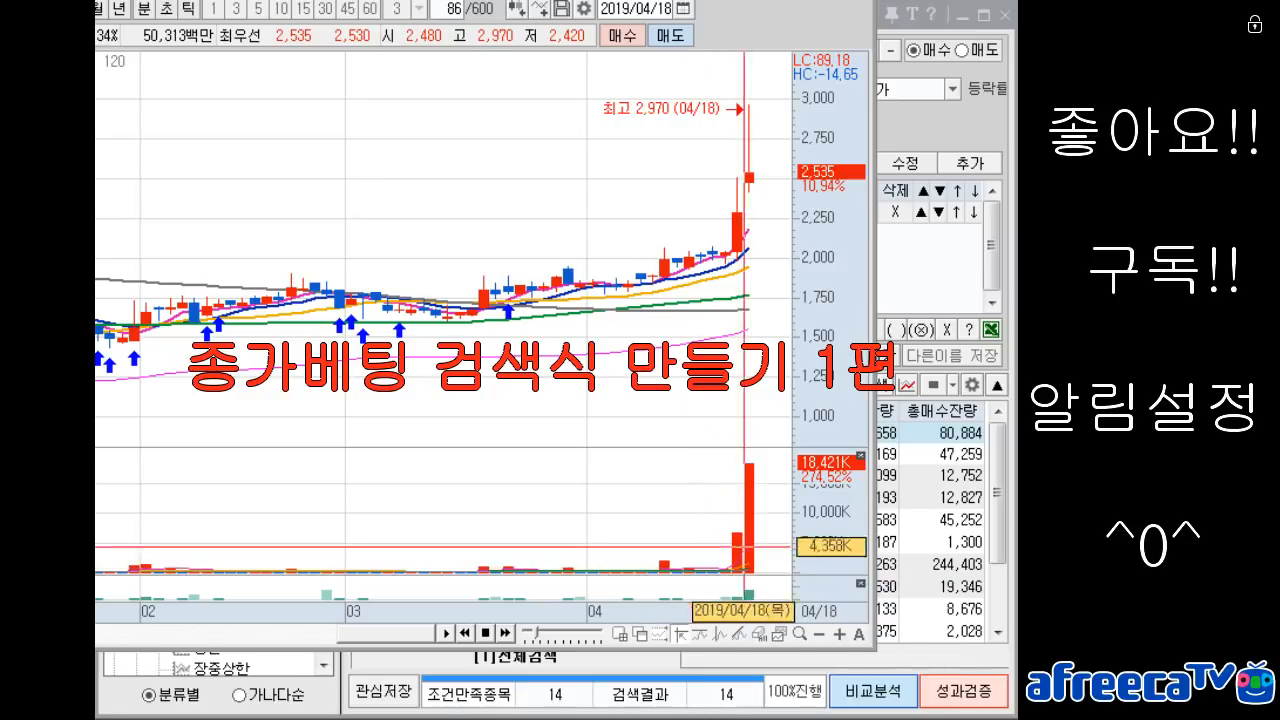
{"action": "left_click", "coordinate": [938, 256]}
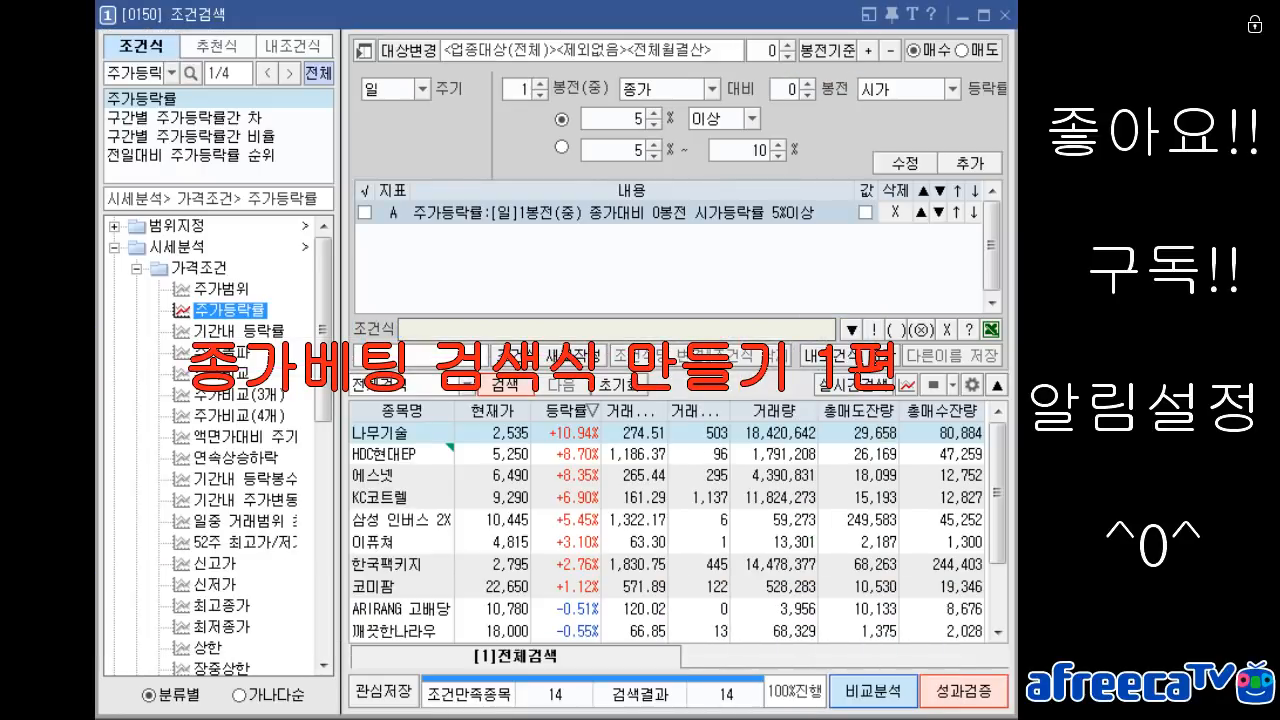
Reposition the 나무기술 chart window and examine its 04/17 and 04/18 candles
{"action": "left_click", "coordinate": [380, 433]}
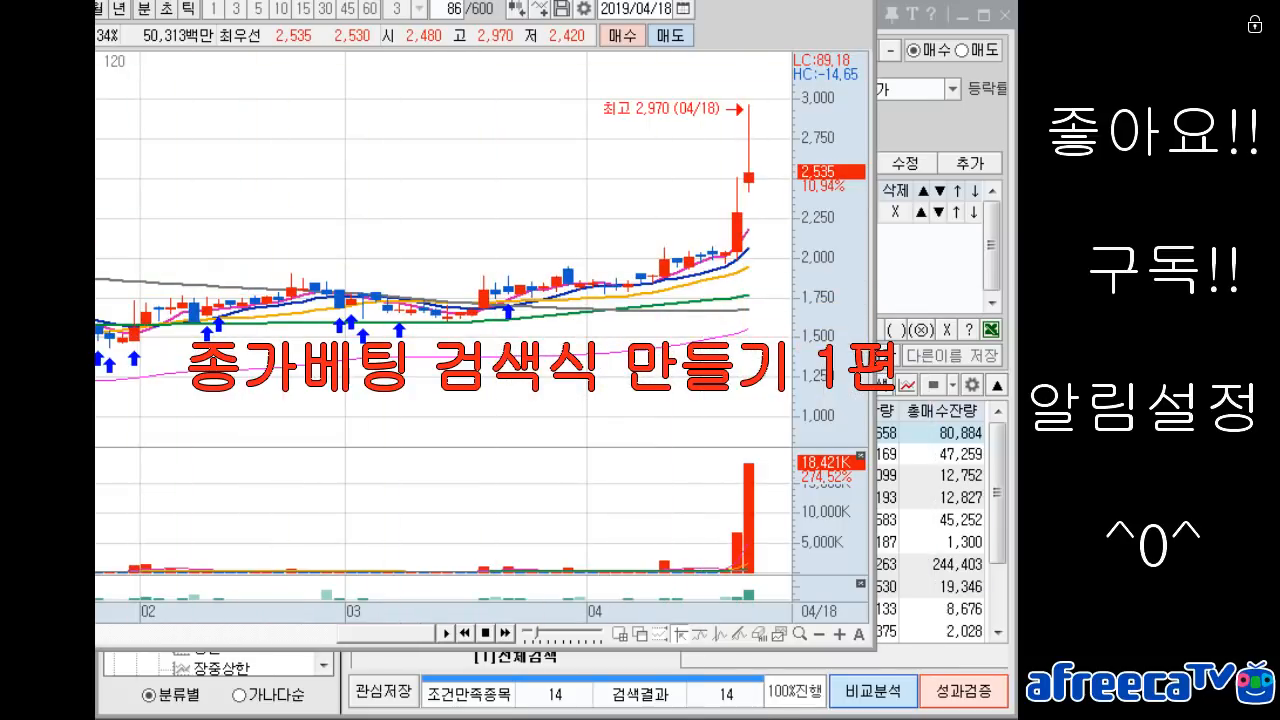
{"action": "left_click_drag", "start_coordinate": [400, 2], "coordinate": [536, 0]}
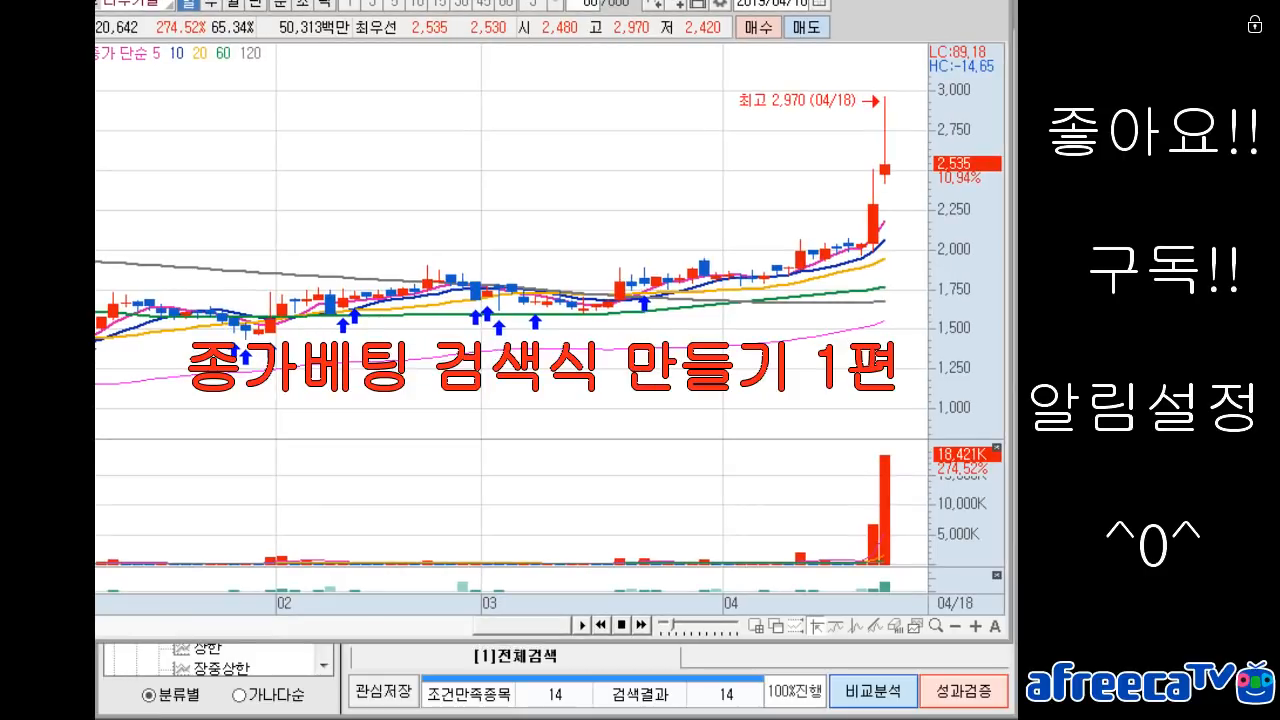
{"action": "mouse_move", "coordinate": [877, 243]}
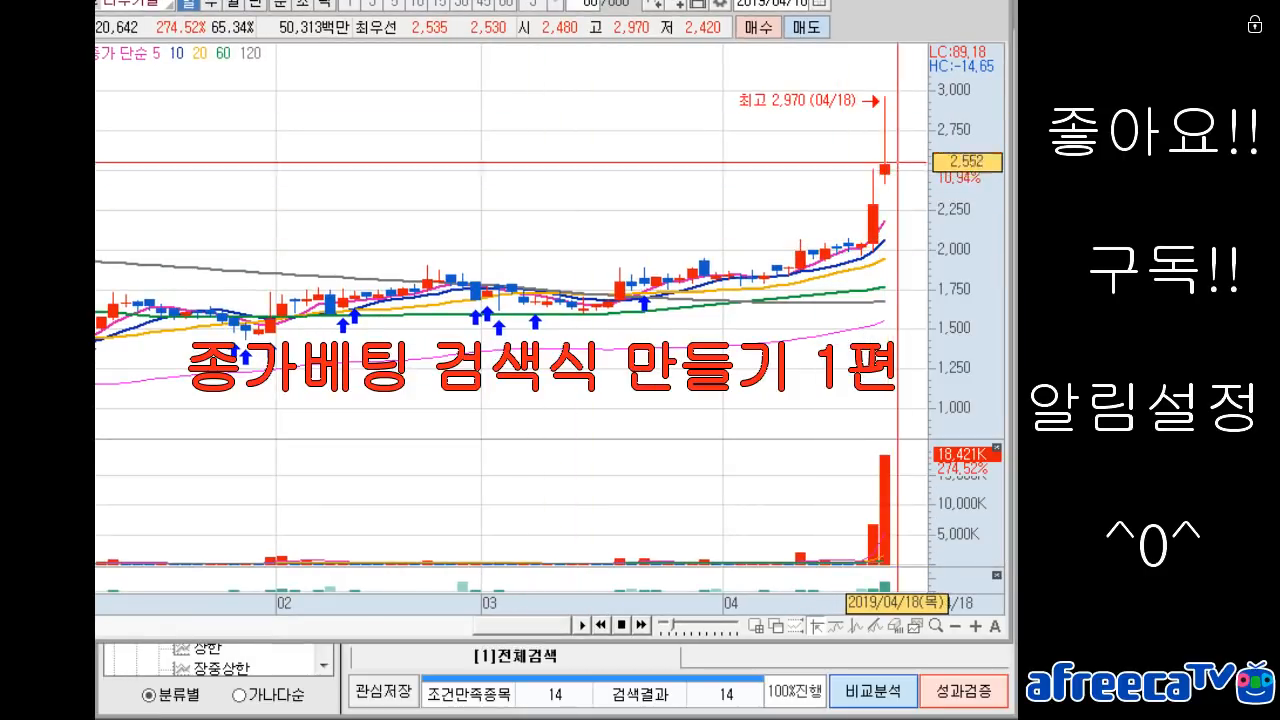
{"action": "left_click", "coordinate": [1000, 1]}
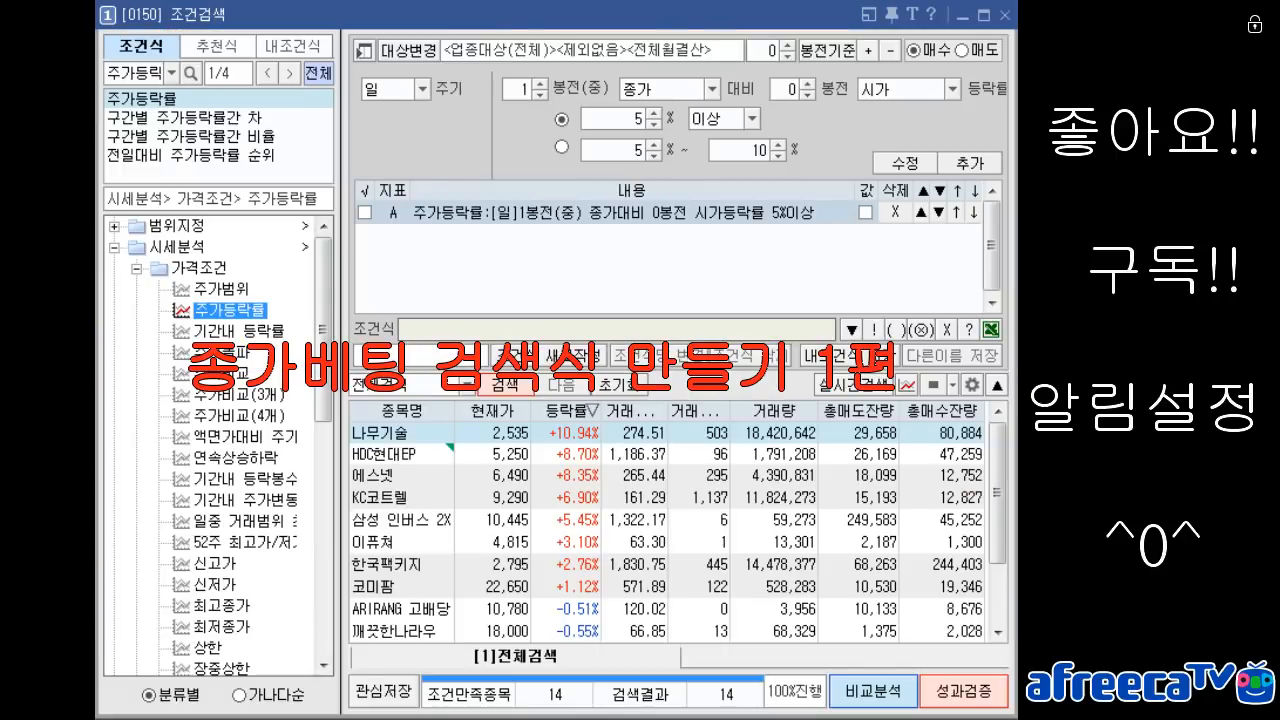
{"action": "left_click_drag", "start_coordinate": [100, 2], "coordinate": [521, 2]}
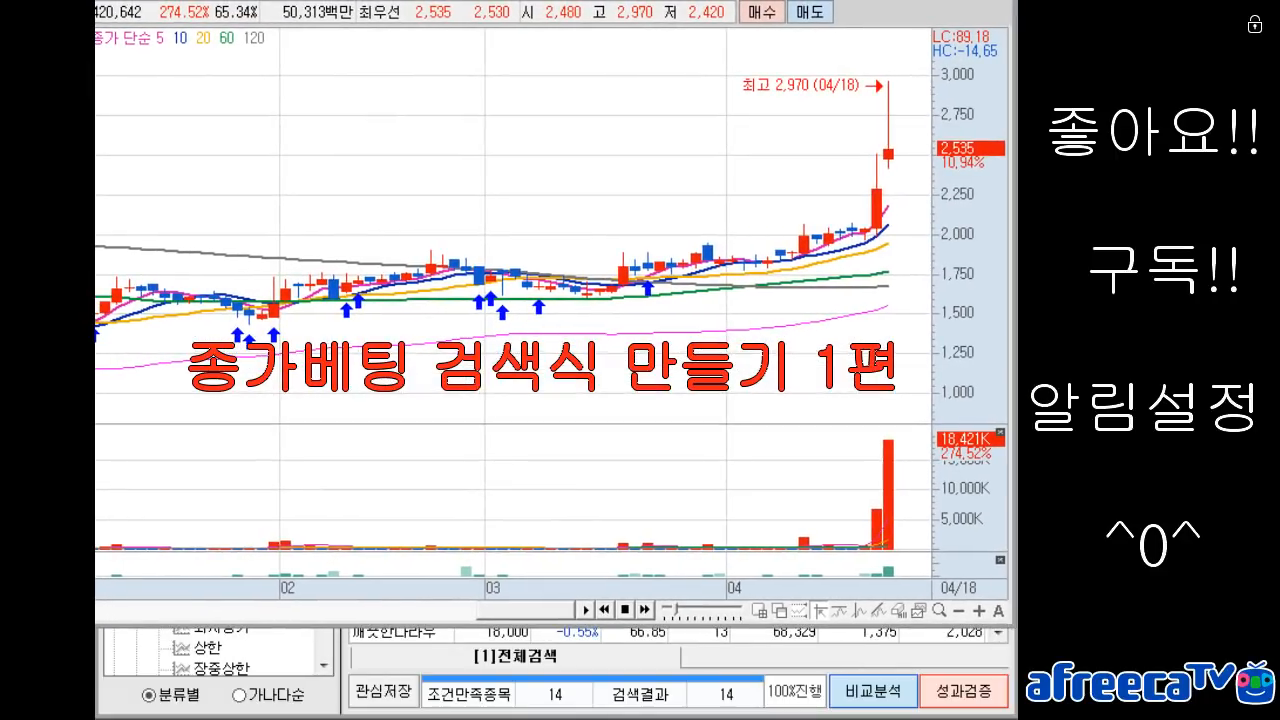
{"action": "left_click", "coordinate": [350, 660]}
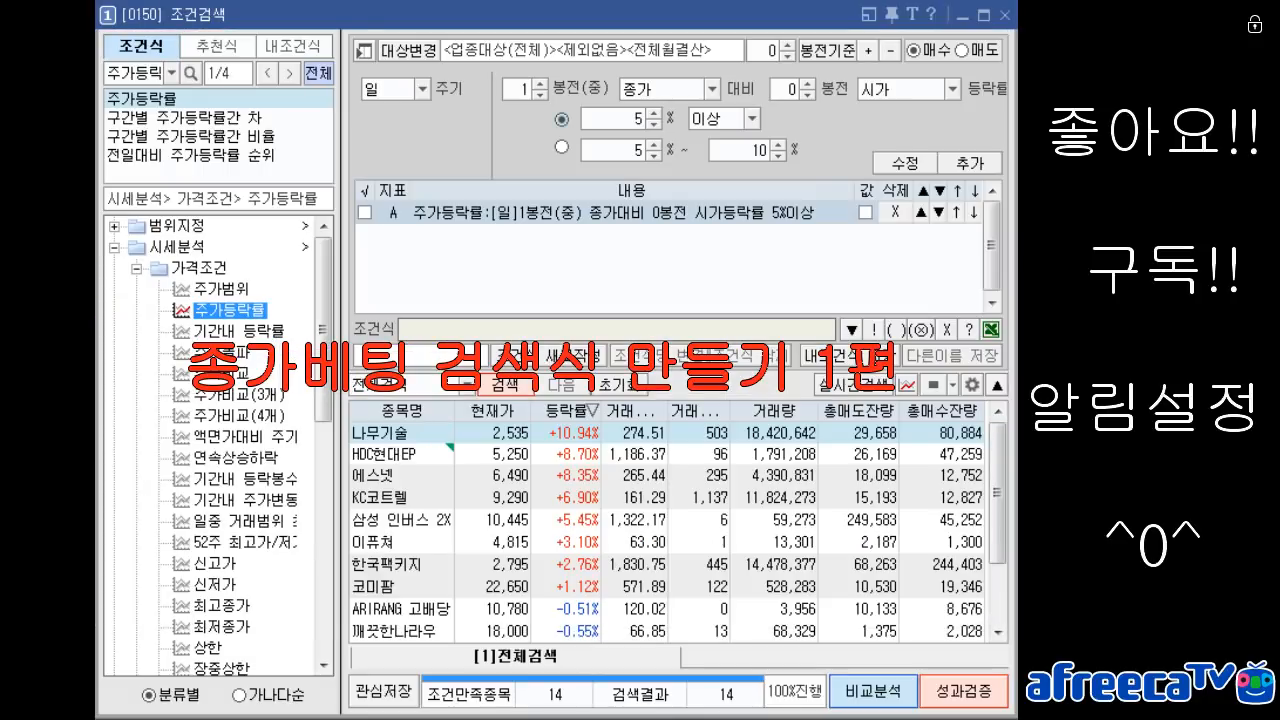
Show 200 candles on the 나무기술 daily chart, reduce the range to 120 candles, and return to the condition search
{"action": "left_click", "coordinate": [545, 2]}
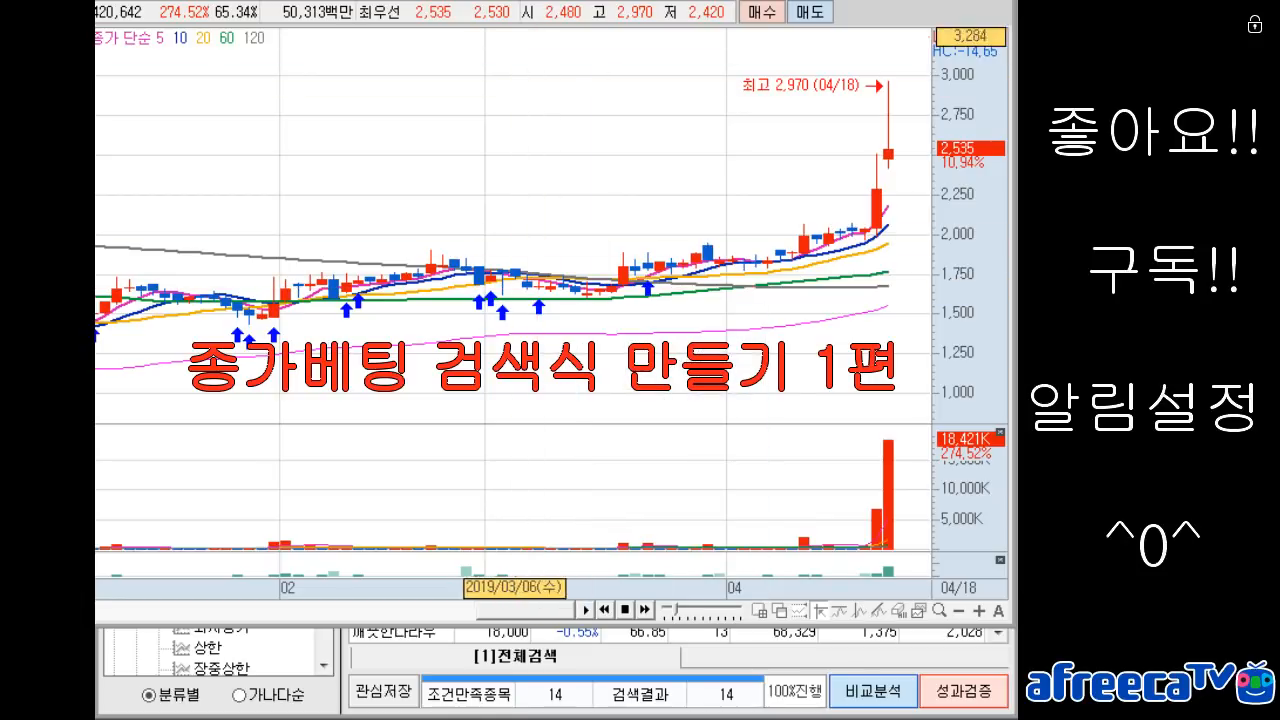
{"action": "left_click_drag", "start_coordinate": [515, 0], "coordinate": [520, 15]}
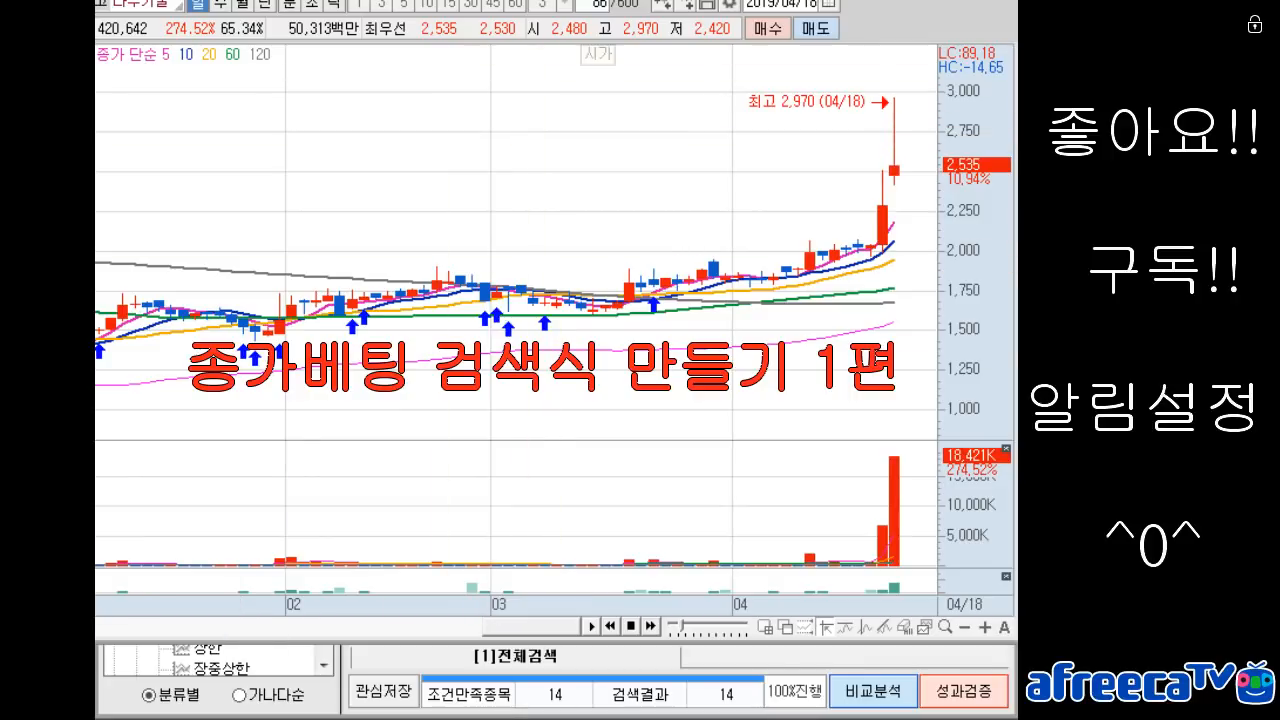
{"action": "left_click", "coordinate": [599, 4]}
{"action": "type", "text": "200"}
{"action": "key", "text": "Return"}
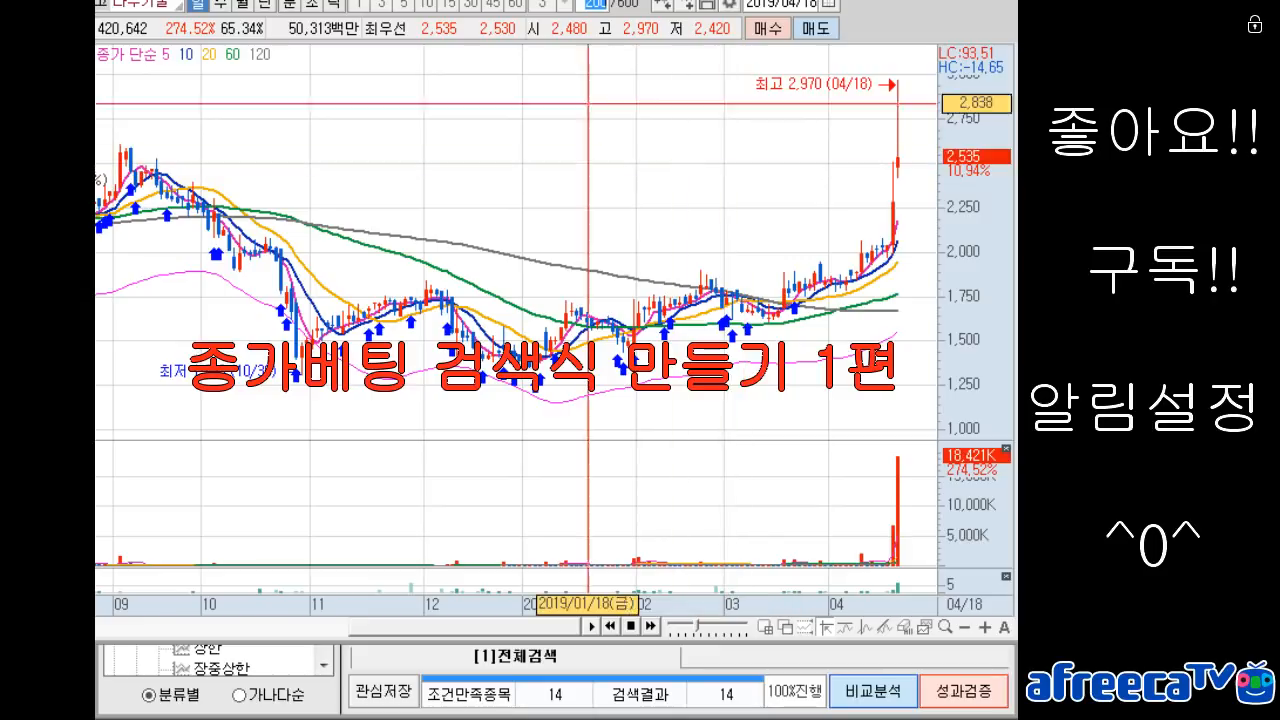
{"action": "type", "text": "120"}
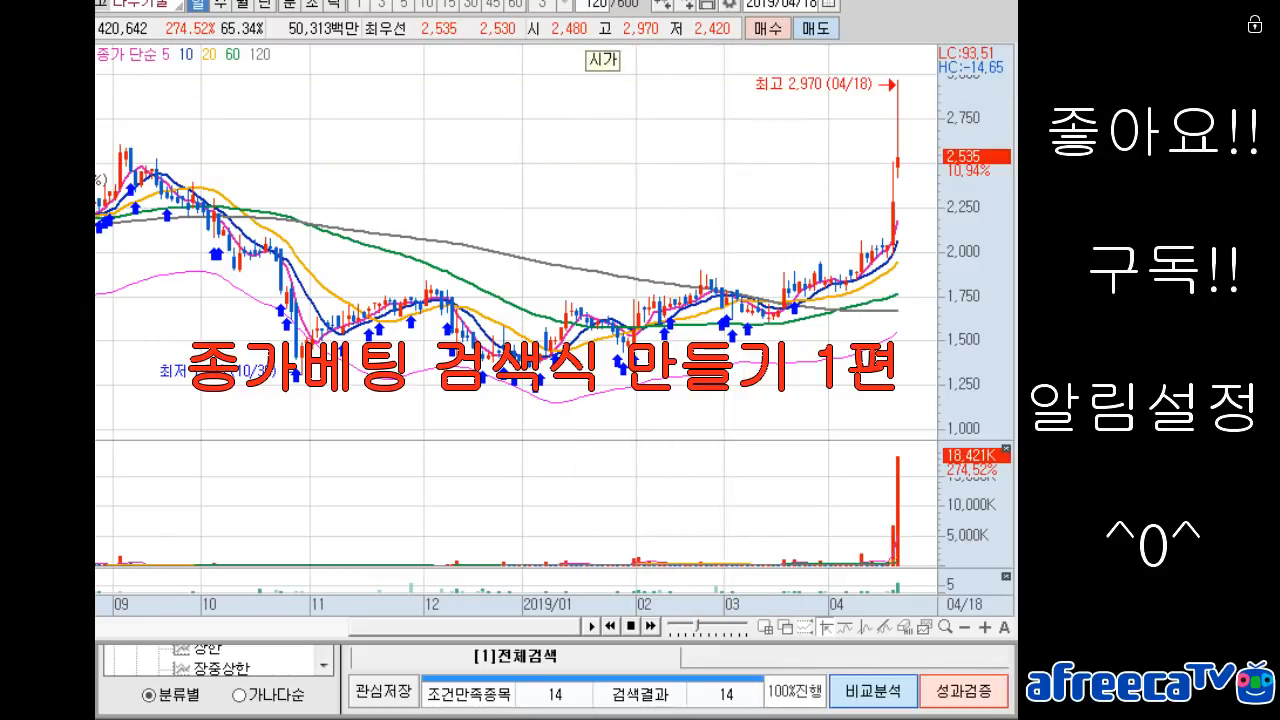
{"action": "key", "text": "Return"}
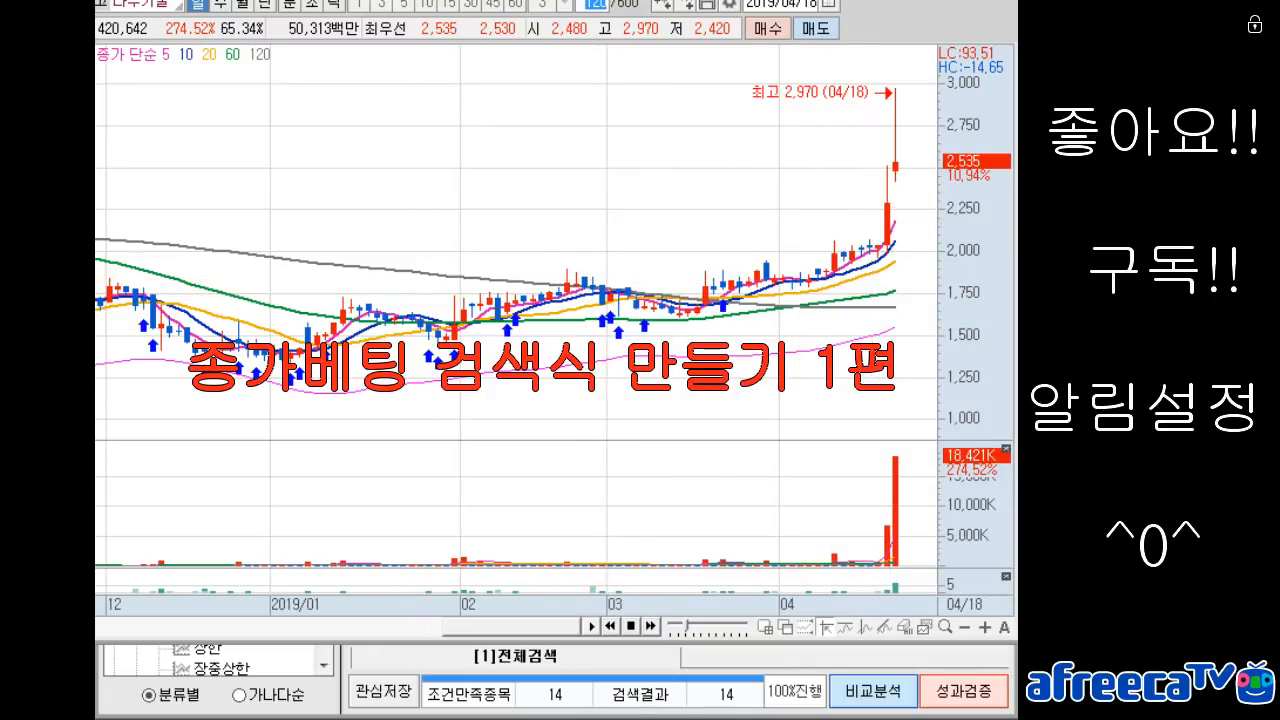
{"action": "left_click", "coordinate": [765, 660]}
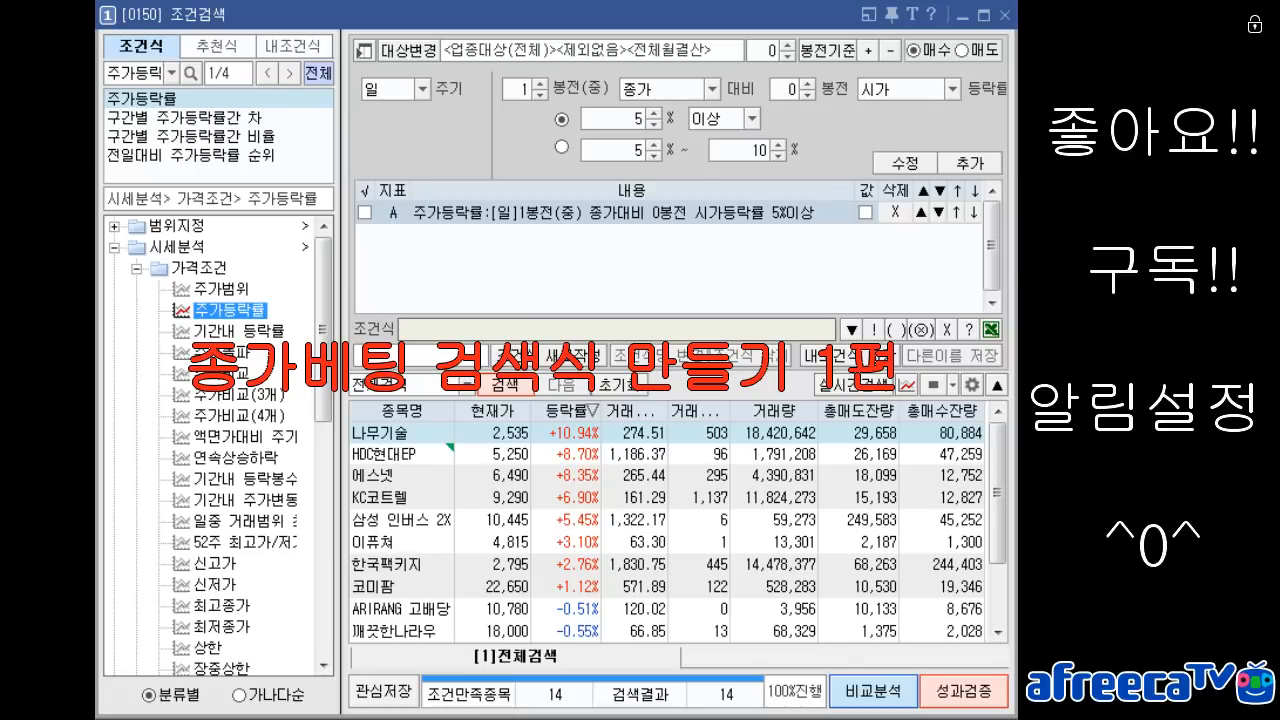
Search the condition list for the 최고종가 indicator
{"action": "left_click", "coordinate": [523, 90]}
{"action": "left_click", "coordinate": [134, 73]}
{"action": "type", "text": "최고종가"}
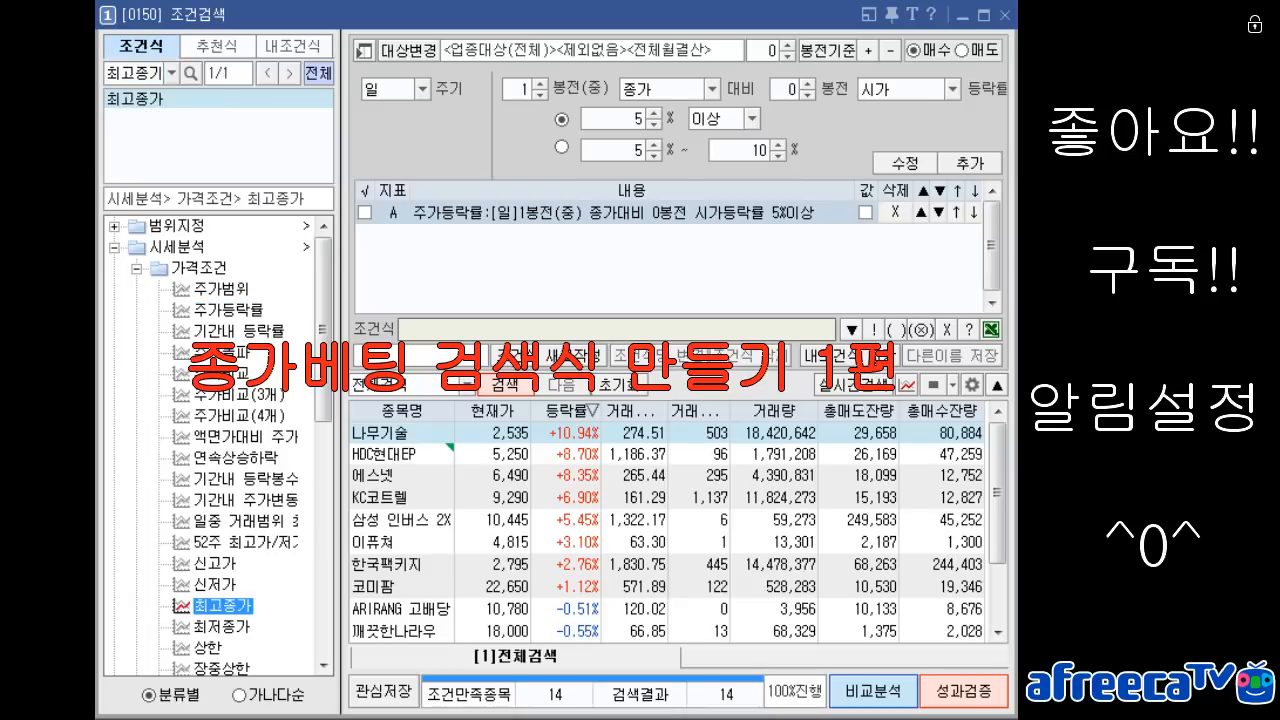
Add a 최고종가 condition for the highest close in 120 daily bars, based 1 bar back, and run the search
{"action": "left_click", "coordinate": [223, 606]}
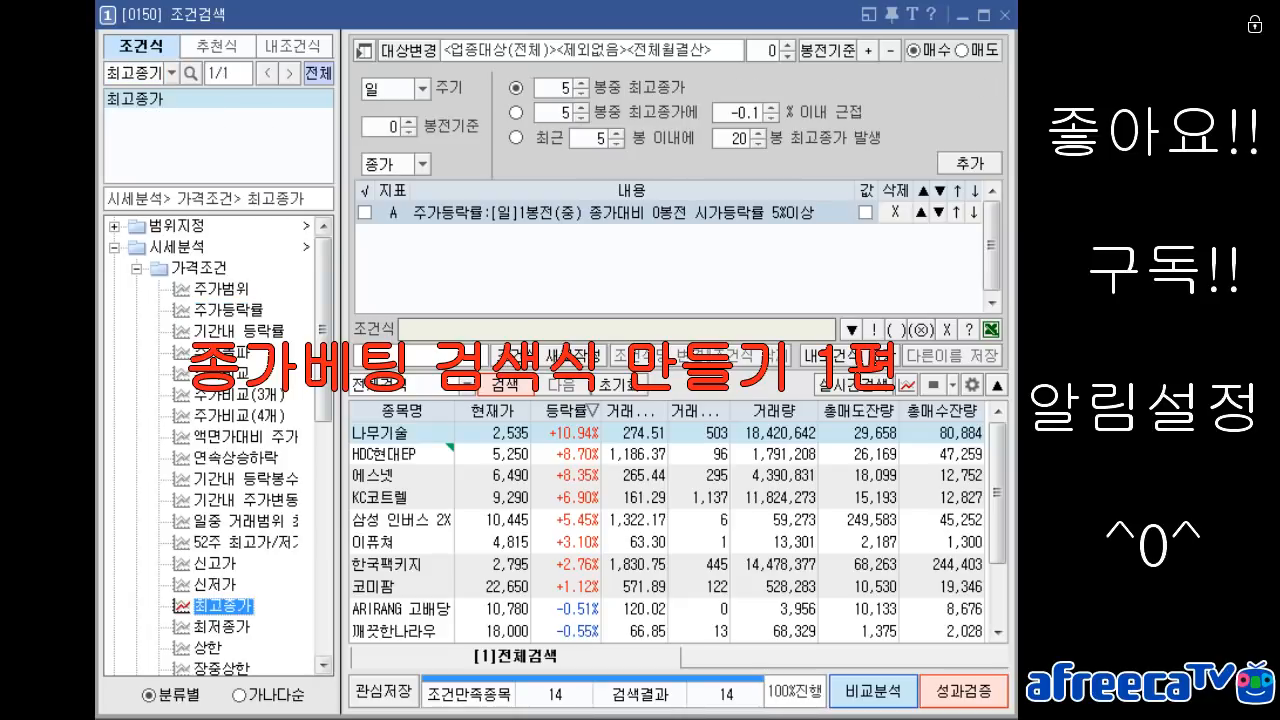
{"action": "left_click", "coordinate": [564, 88]}
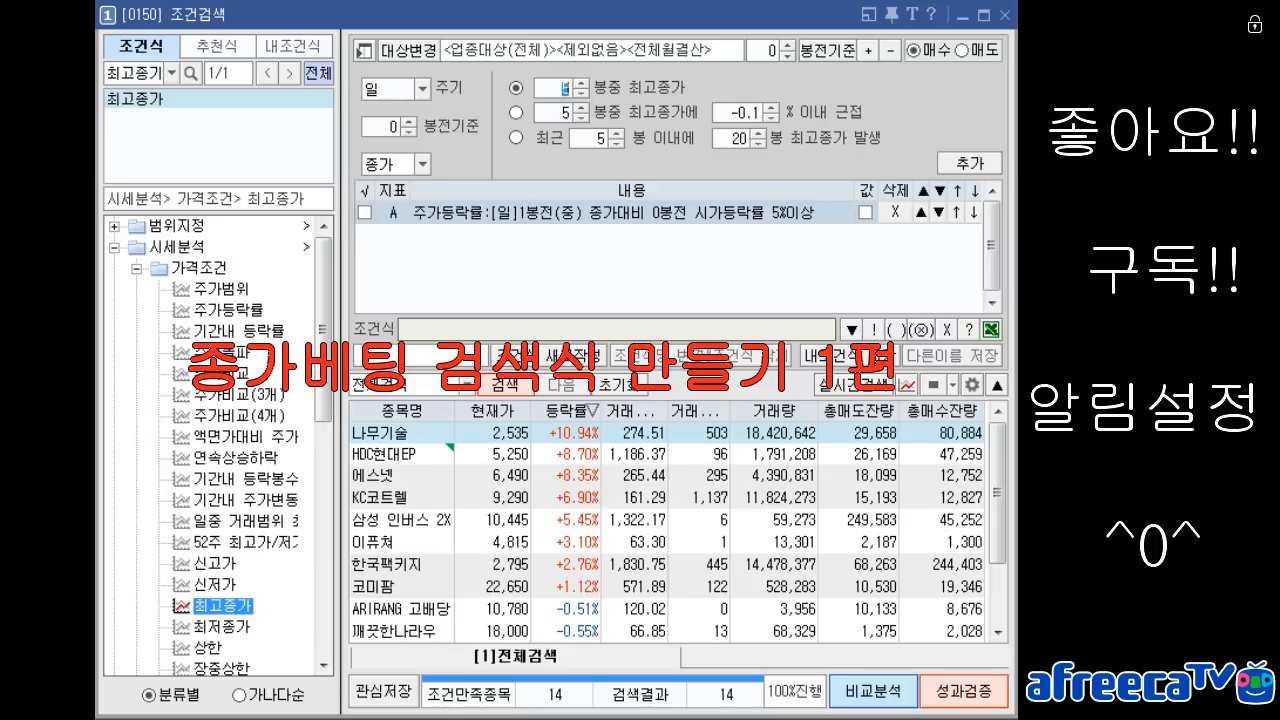
{"action": "type", "text": "120"}
{"action": "left_click", "coordinate": [391, 127]}
{"action": "type", "text": "1"}
{"action": "left_click", "coordinate": [969, 162]}
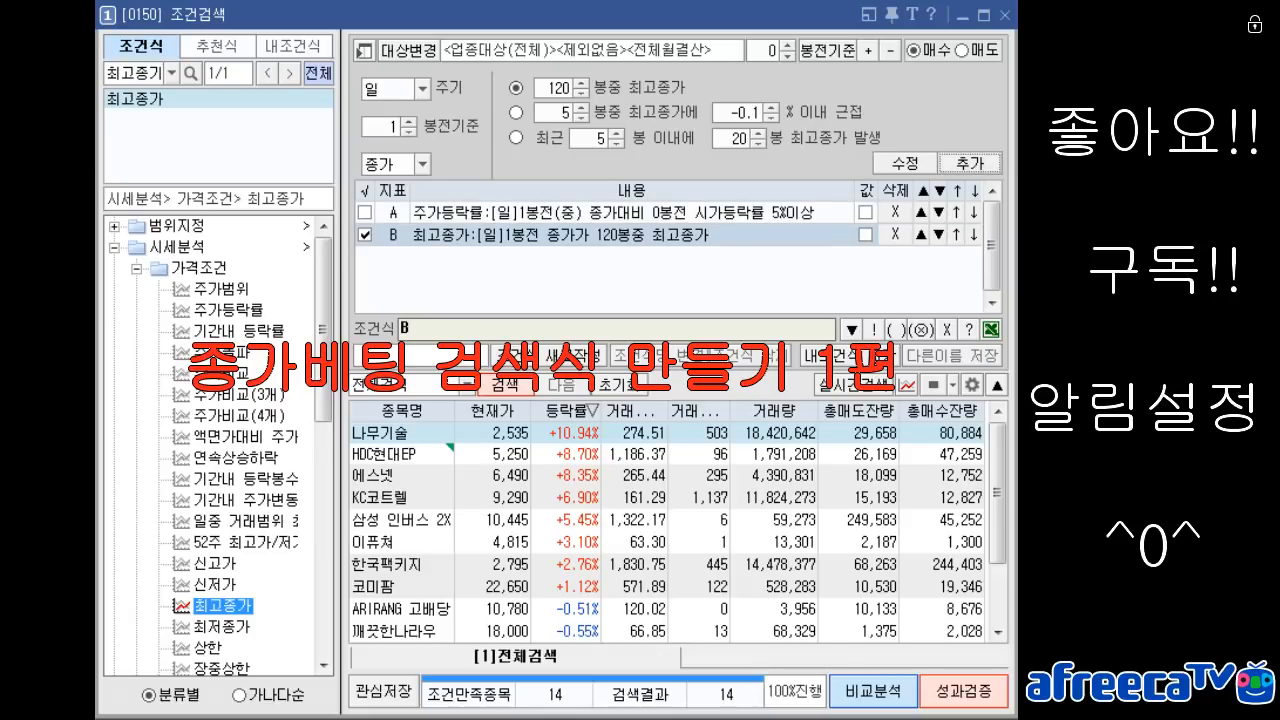
{"action": "left_click", "coordinate": [505, 383]}
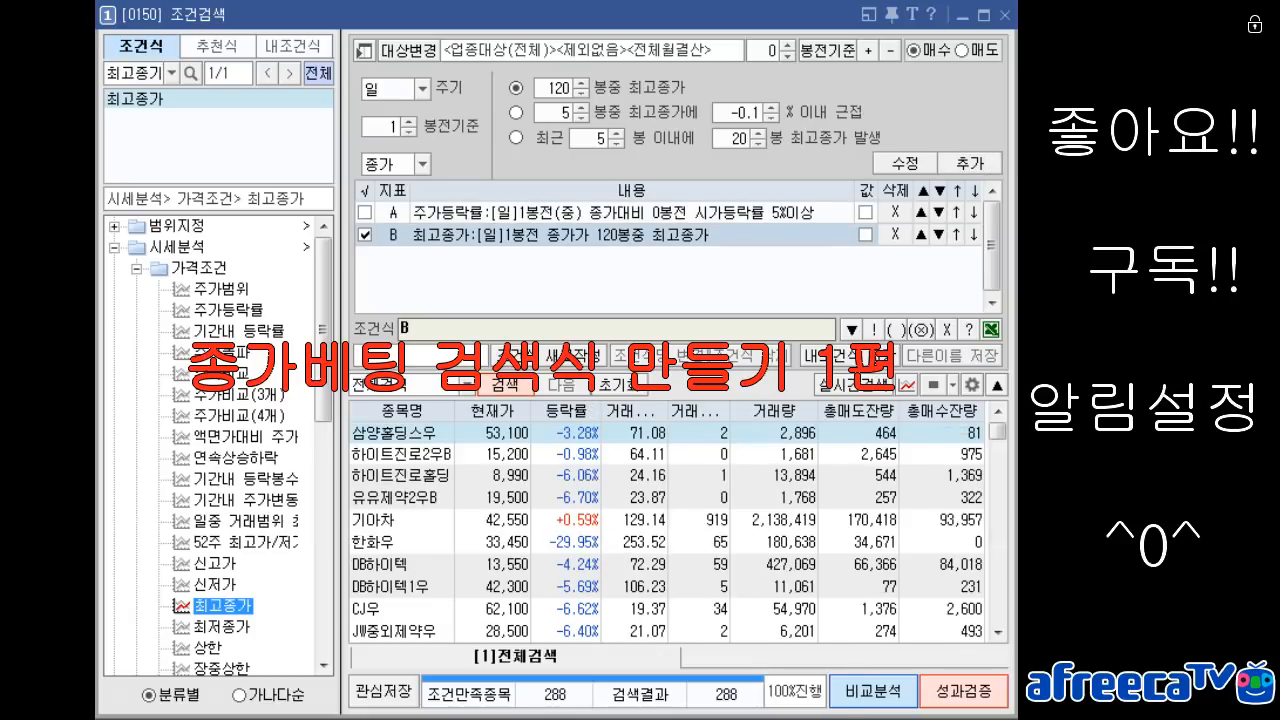
Sort the search results by 등락률 in descending order
{"action": "left_click", "coordinate": [498, 542]}
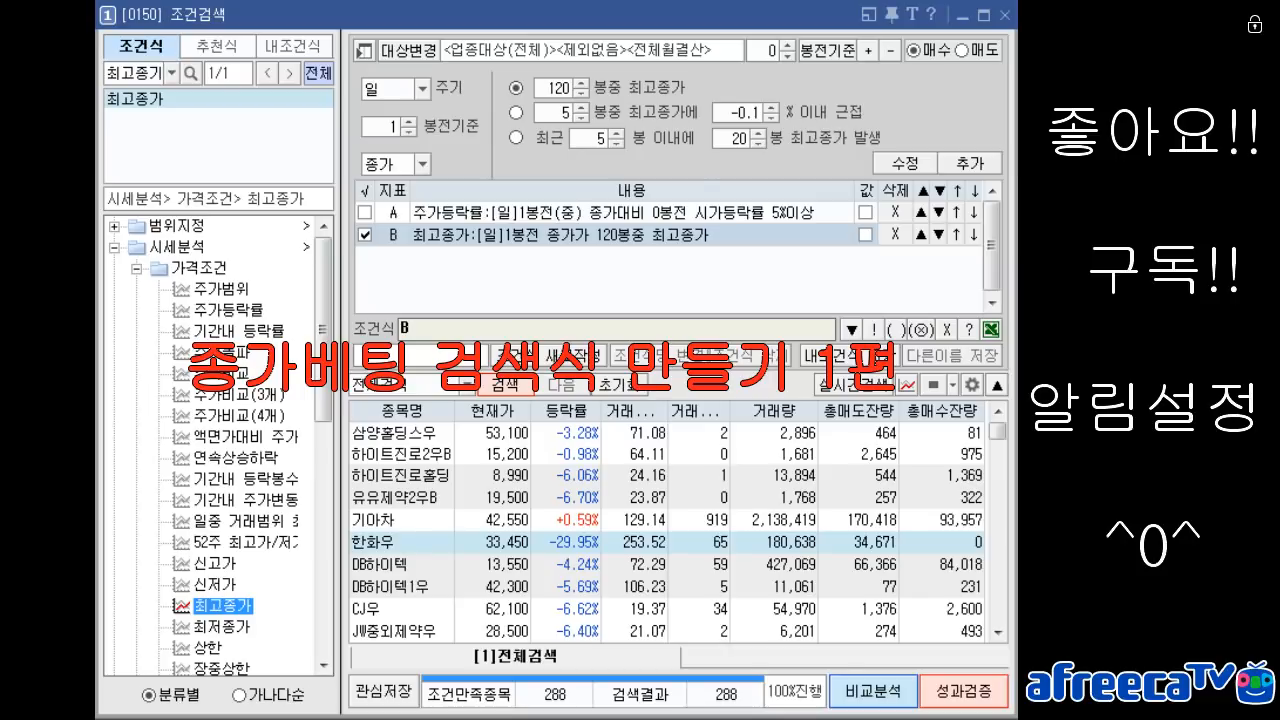
{"action": "left_click", "coordinate": [566, 411]}
{"action": "left_click", "coordinate": [566, 411]}
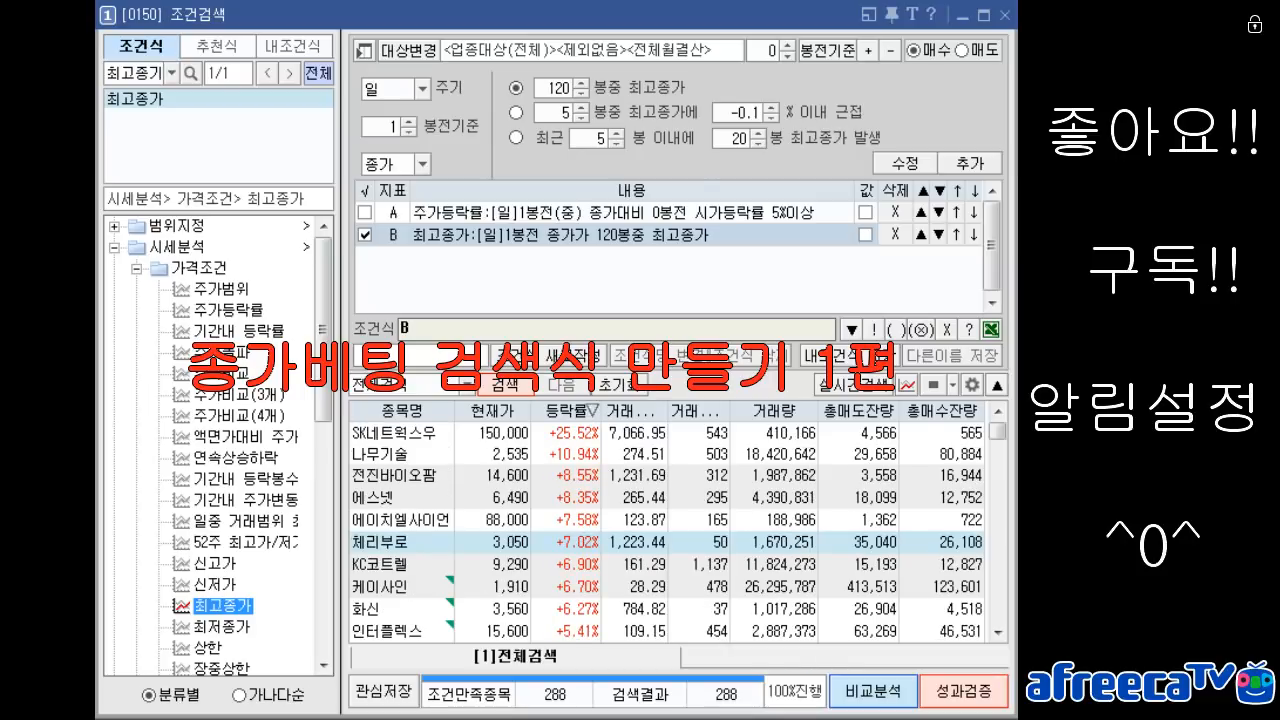
Select 나무기술 in the results, examine the 2019/04/17 candle on its chart, and close the chart
{"action": "left_click", "coordinate": [560, 433]}
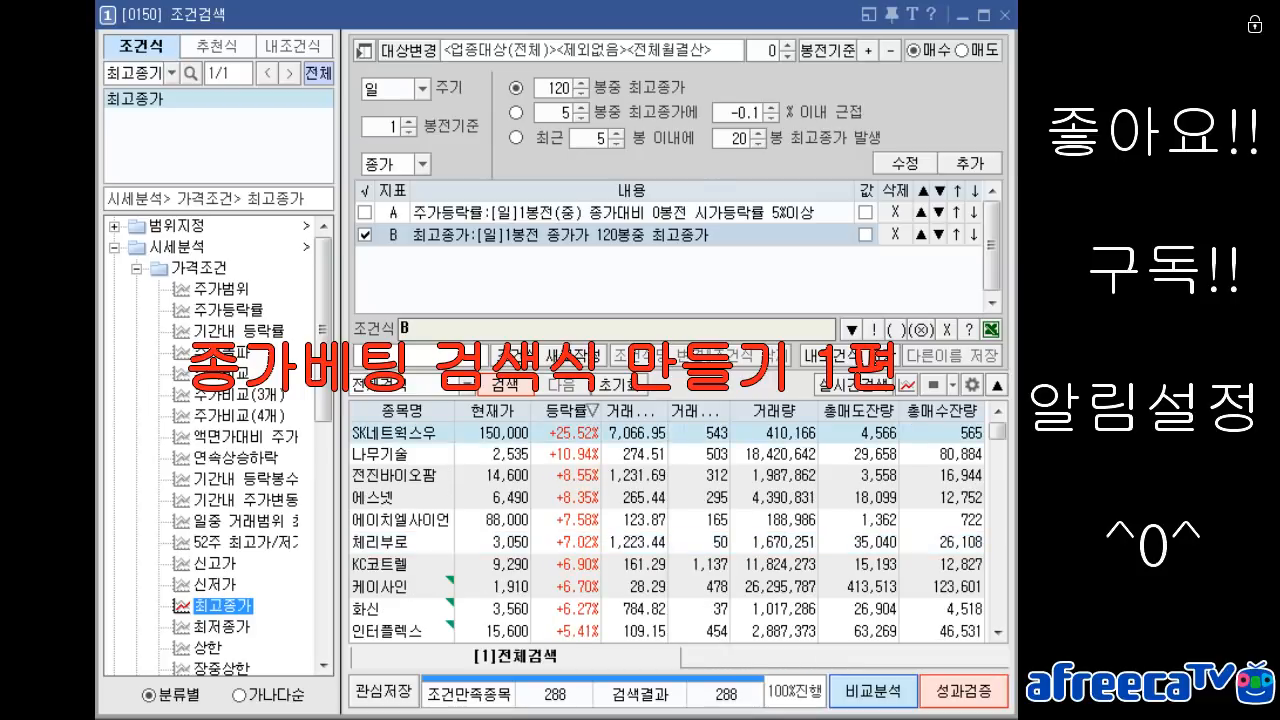
{"action": "left_click", "coordinate": [560, 454]}
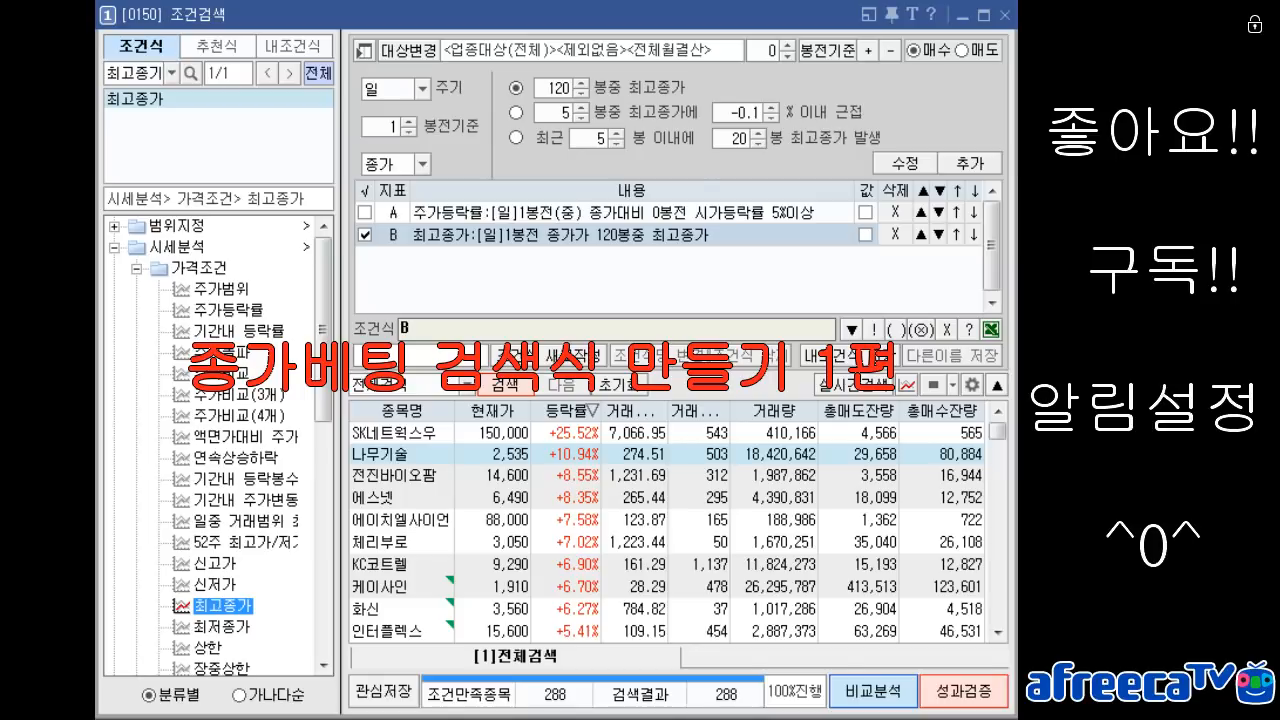
{"action": "key", "text": "alt+Tab"}
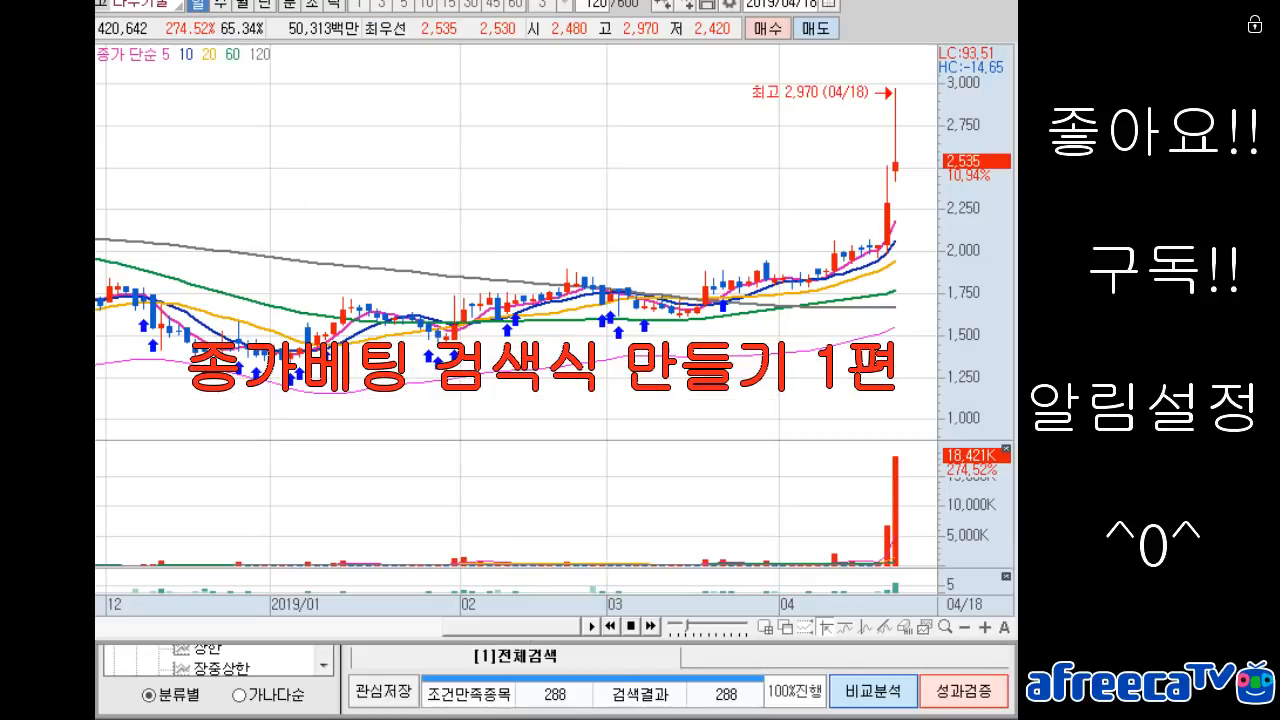
{"action": "key", "text": "alt+Tab"}
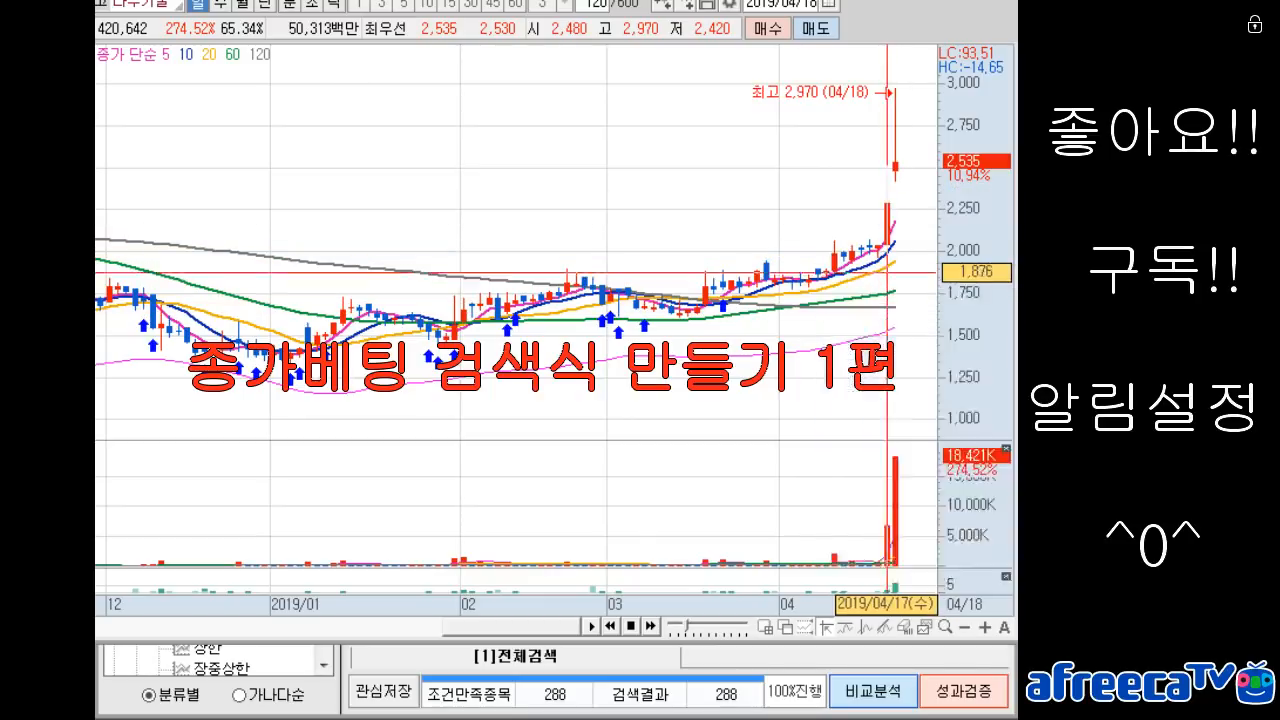
{"action": "left_click", "coordinate": [1004, 2]}
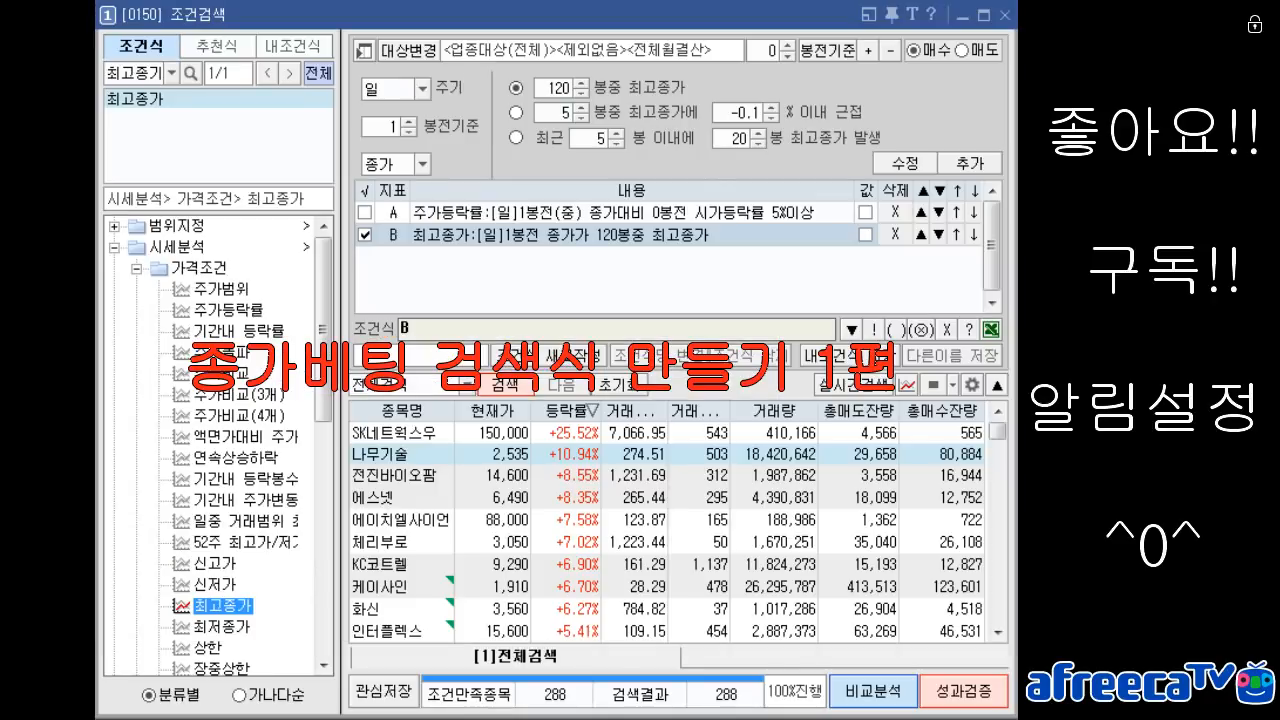
Search the condition list for 가격 and open the 가격-이동평균비교 indicator
{"action": "left_click", "coordinate": [134, 73]}
{"action": "type", "text": "주ㄱ"}
{"action": "key", "text": "BackSpace"}
{"action": "key", "text": "BackSpace"}
{"action": "type", "text": "가격"}
{"action": "key", "text": "Return"}
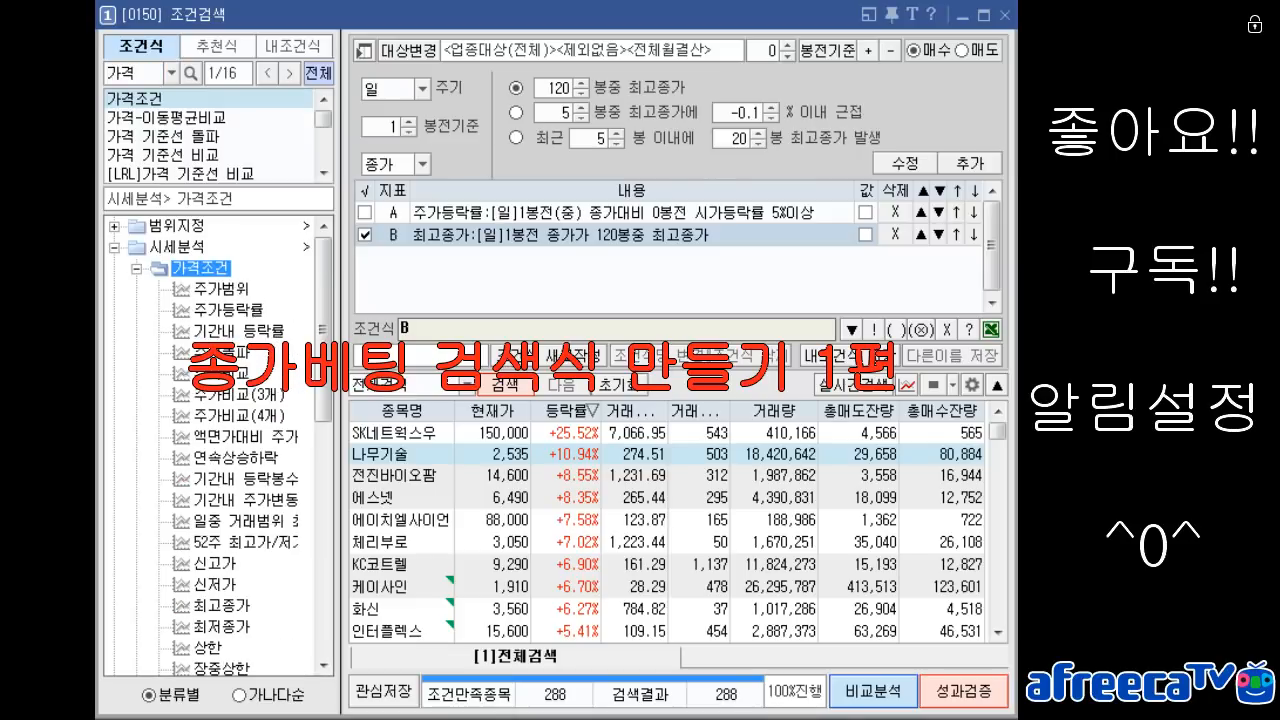
{"action": "key", "text": "Return"}
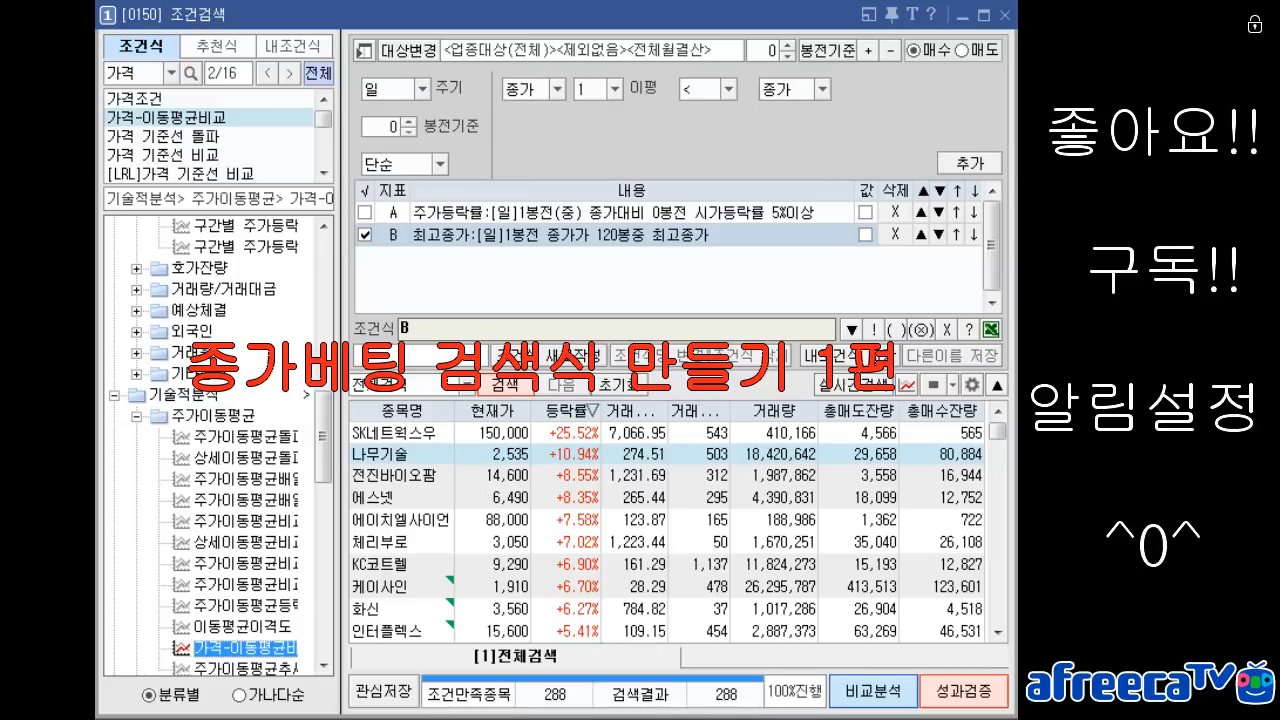
Add a 가격-이동평균비교 condition with the 5-bar closing average below the close (종가), and run the search
{"action": "left_click", "coordinate": [615, 90]}
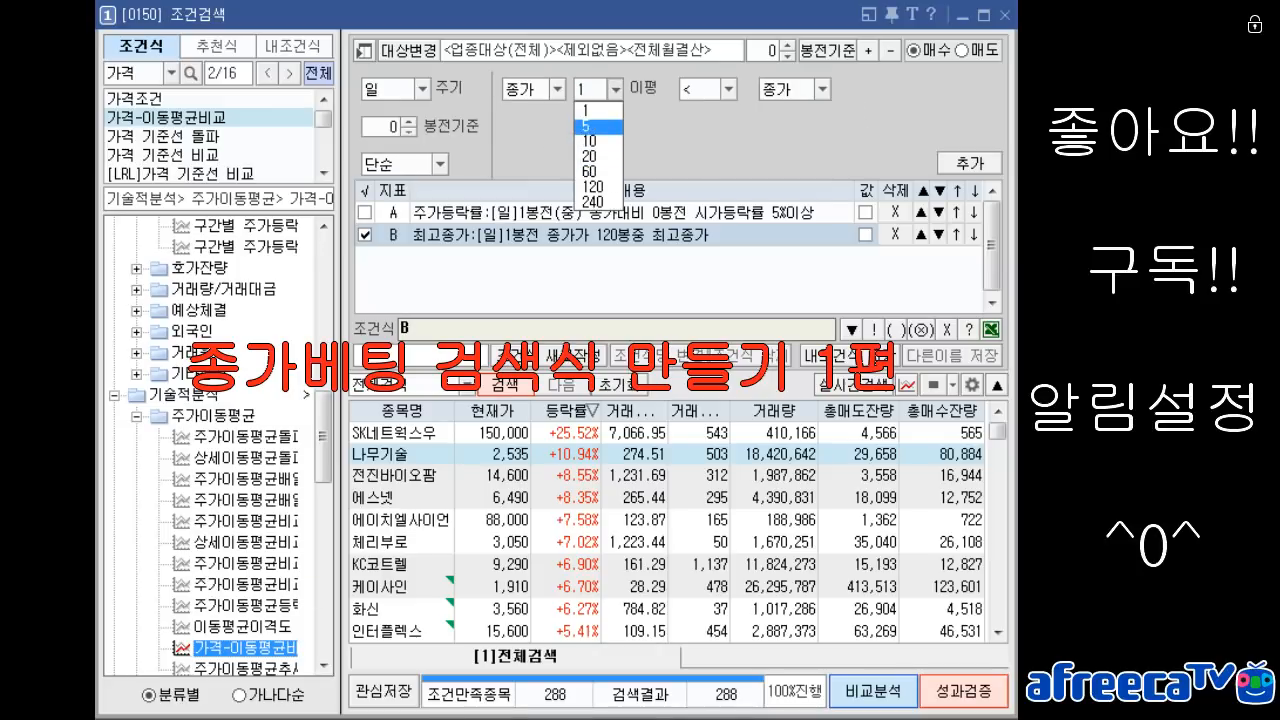
{"action": "key", "text": "Return"}
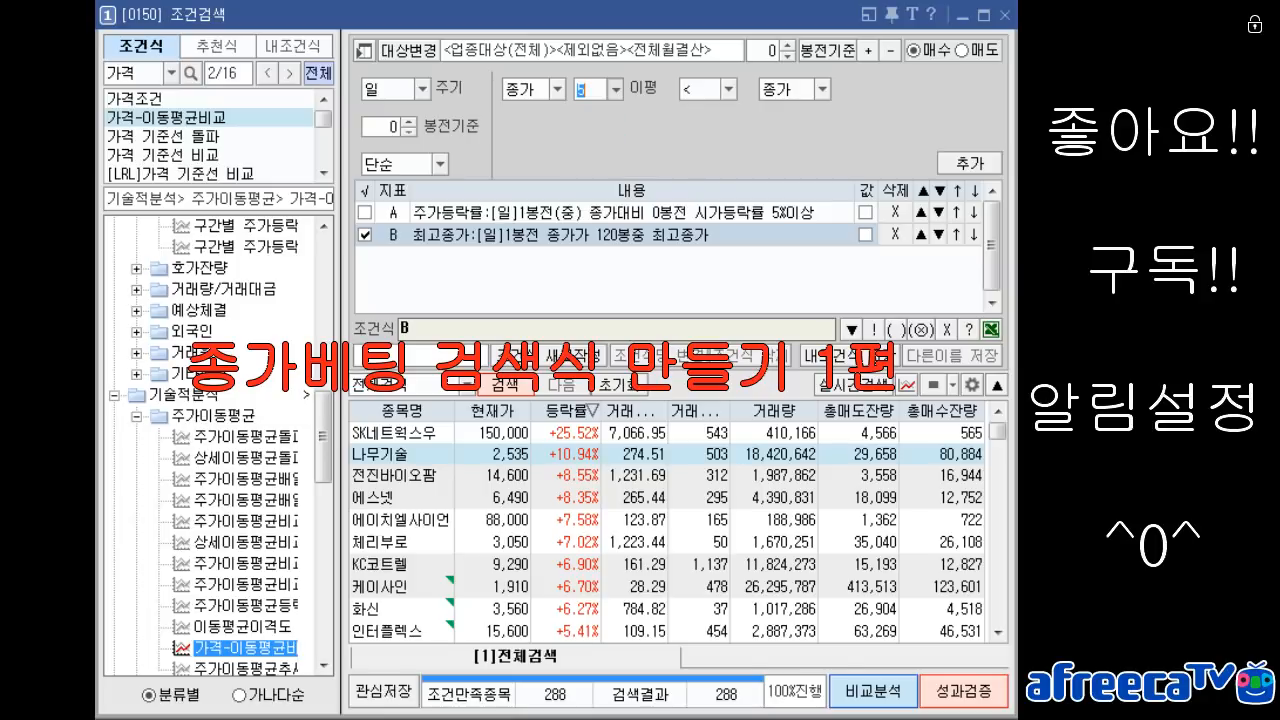
{"action": "left_click", "coordinate": [135, 73]}
{"action": "left_click", "coordinate": [590, 90]}
{"action": "left_click", "coordinate": [135, 73]}
{"action": "left_click", "coordinate": [590, 90]}
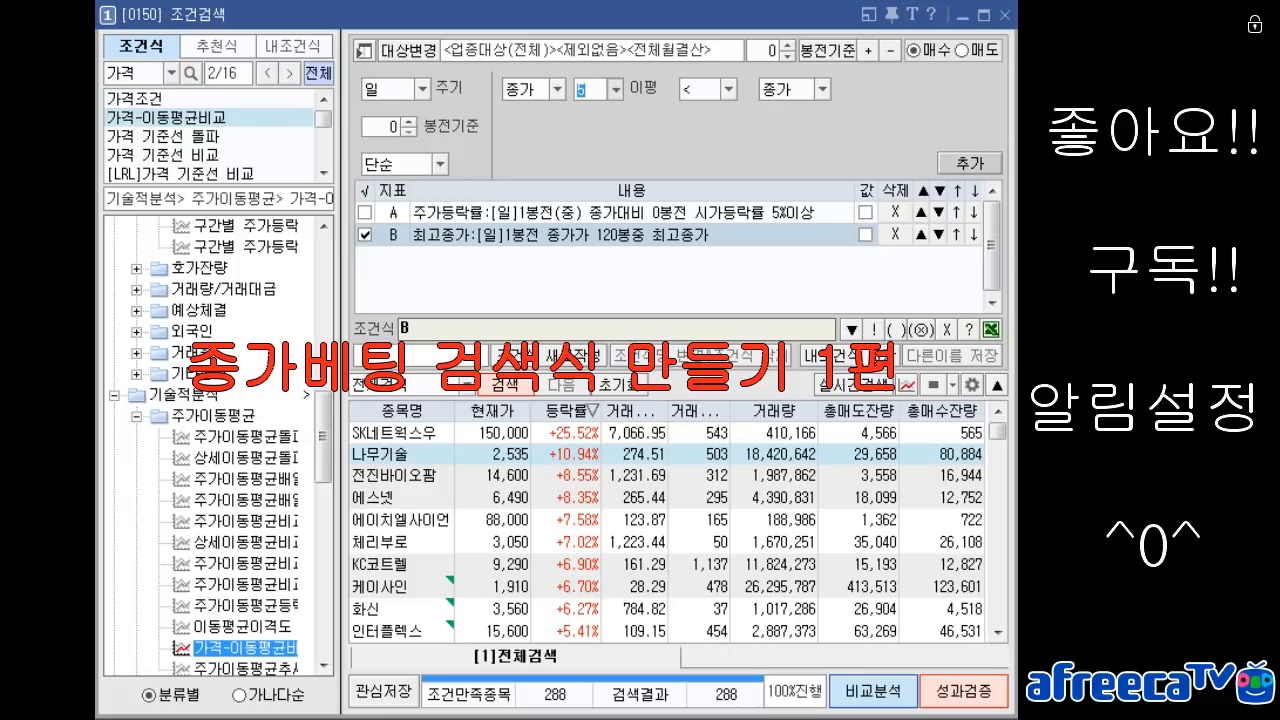
{"action": "left_click", "coordinate": [970, 163]}
{"action": "left_click", "coordinate": [505, 383]}
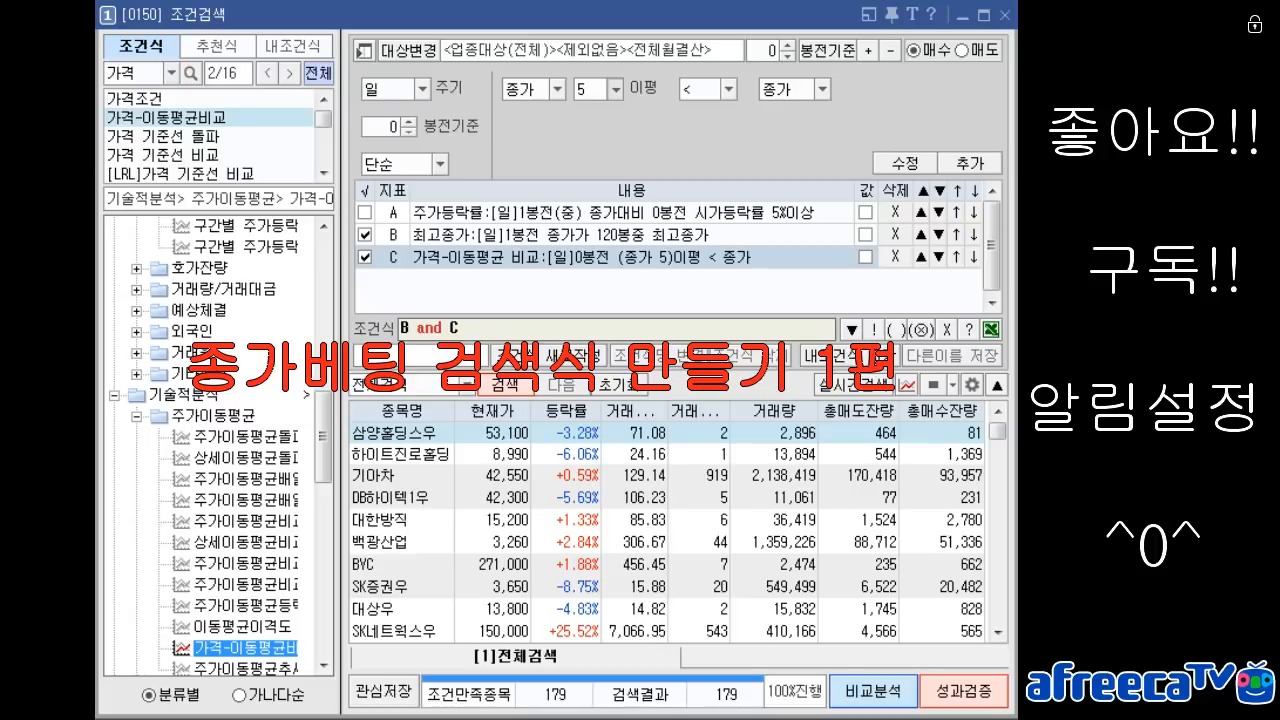
Change the base of the 가격-이동평균비교 condition to 1 bar back and rerun the search
{"action": "double_click", "coordinate": [393, 127]}
{"action": "type", "text": "1"}
{"action": "left_click", "coordinate": [905, 163]}
{"action": "left_click", "coordinate": [505, 383]}
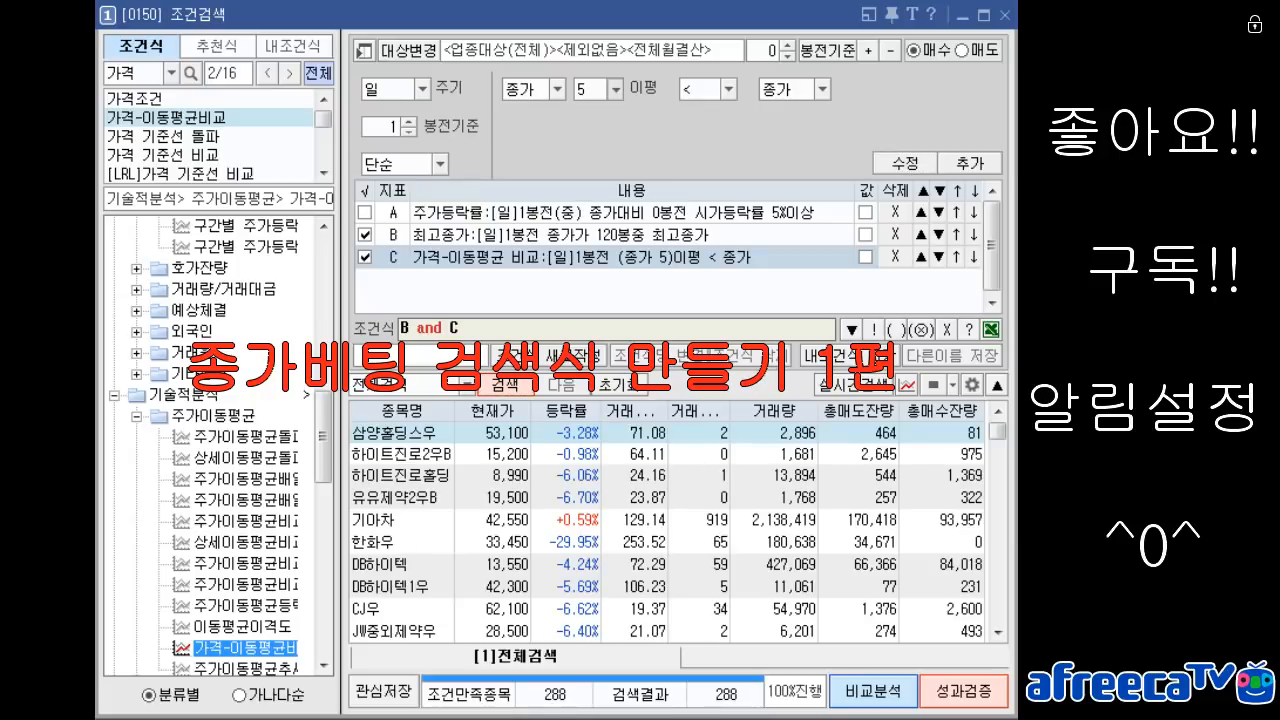
Search the condition list for 배열 and open the 주가이동평균배열(4개) indicator
{"action": "left_click", "coordinate": [137, 74]}
{"action": "type", "text": "이동평"}
{"action": "key", "text": "BackSpace"}
{"action": "key", "text": "BackSpace"}
{"action": "key", "text": "BackSpace"}
{"action": "key", "text": "BackSpace"}
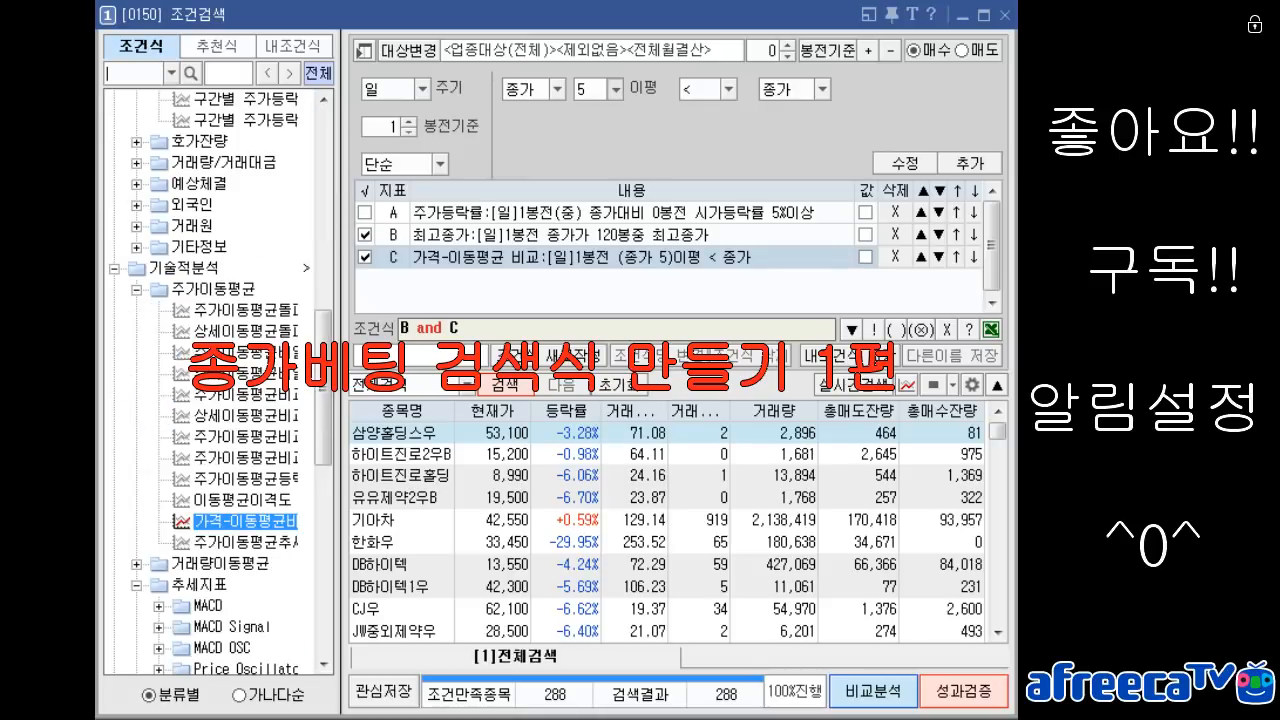
{"action": "type", "text": "배열"}
{"action": "key", "text": "Return"}
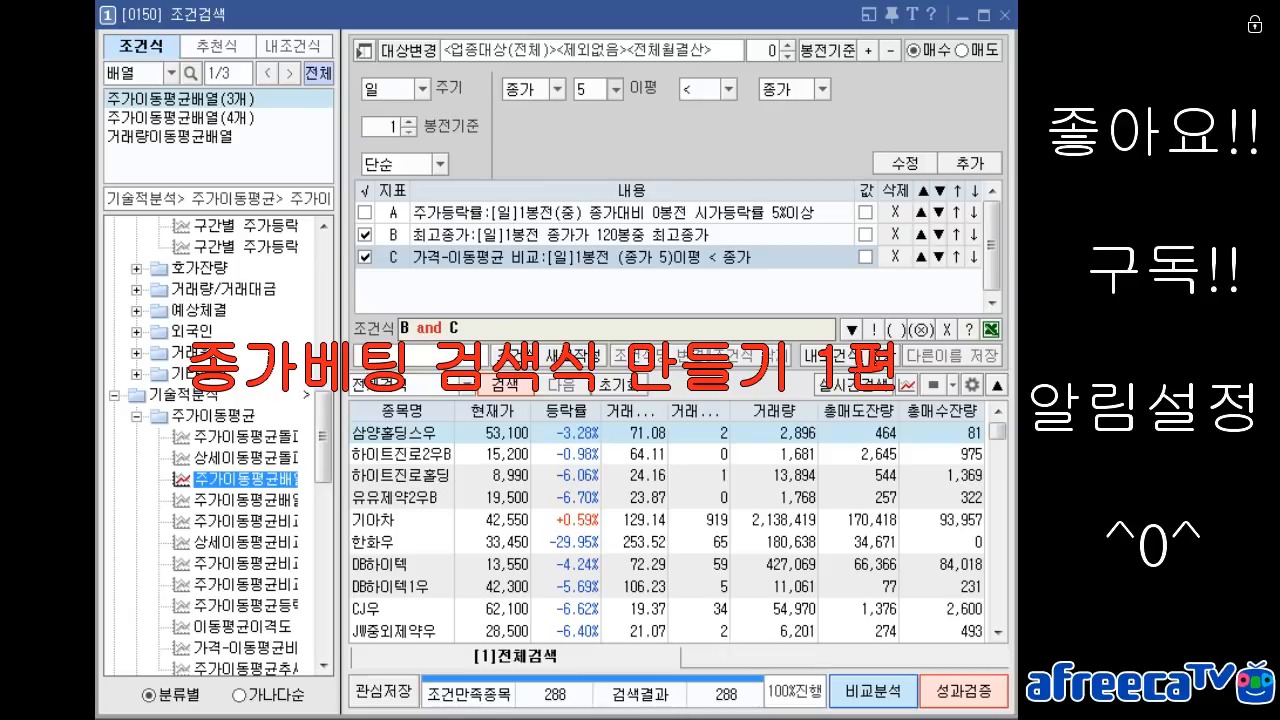
{"action": "key", "text": "Return"}
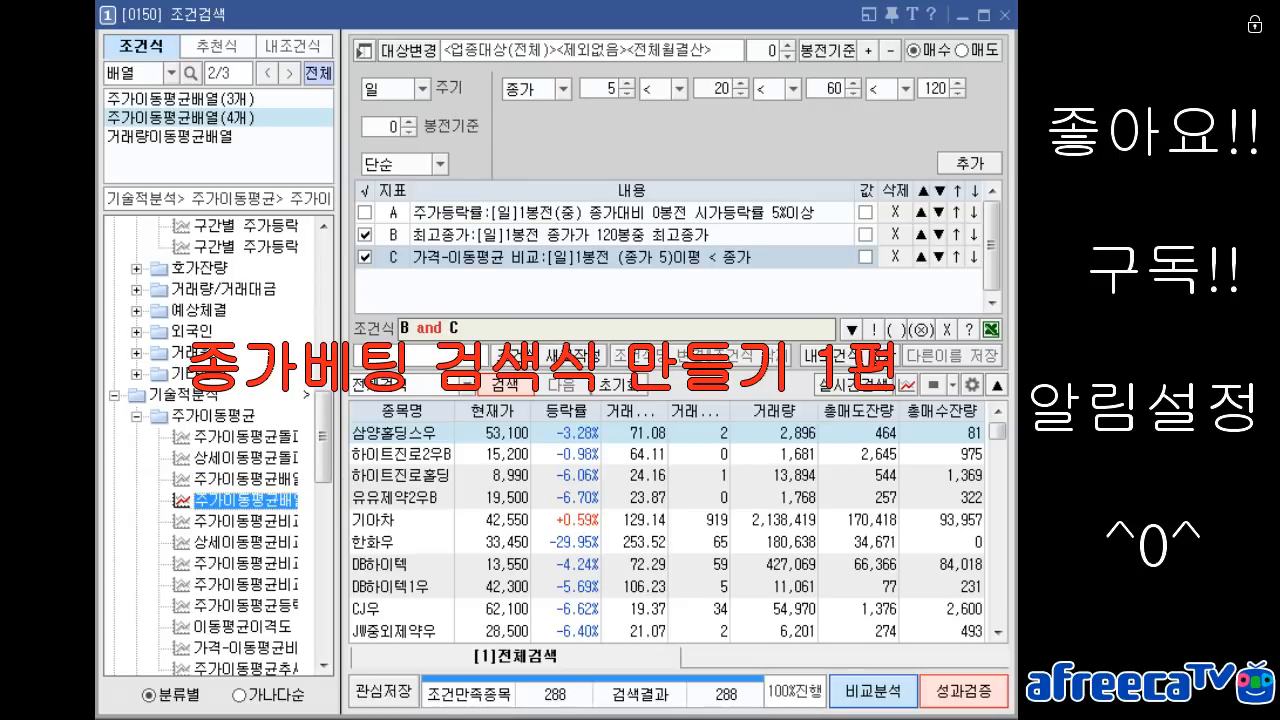
Base the 주가이동평균배열(4개) condition 1 bar back and set its first three closing averages to 5 > 10 > 20
{"action": "left_click", "coordinate": [409, 122]}
{"action": "type", "text": "1"}
{"action": "left_click", "coordinate": [680, 89]}
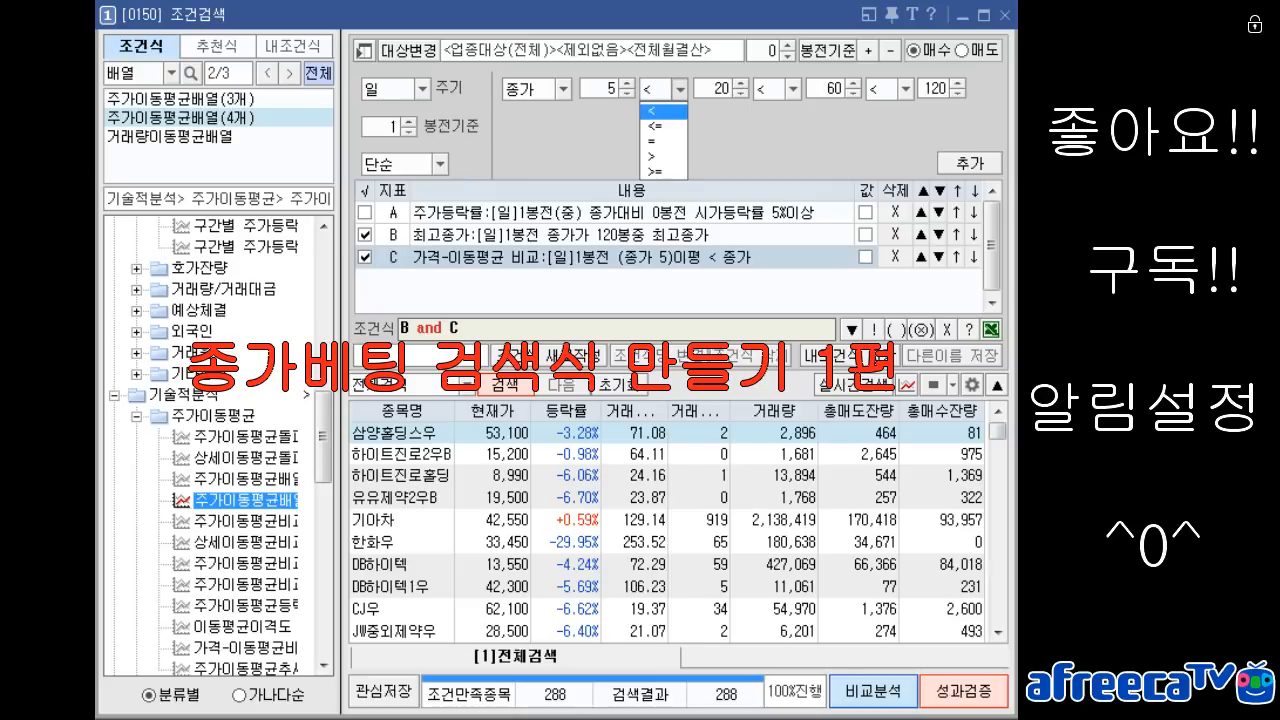
{"action": "key", "text": "Return"}
{"action": "key", "text": "Tab"}
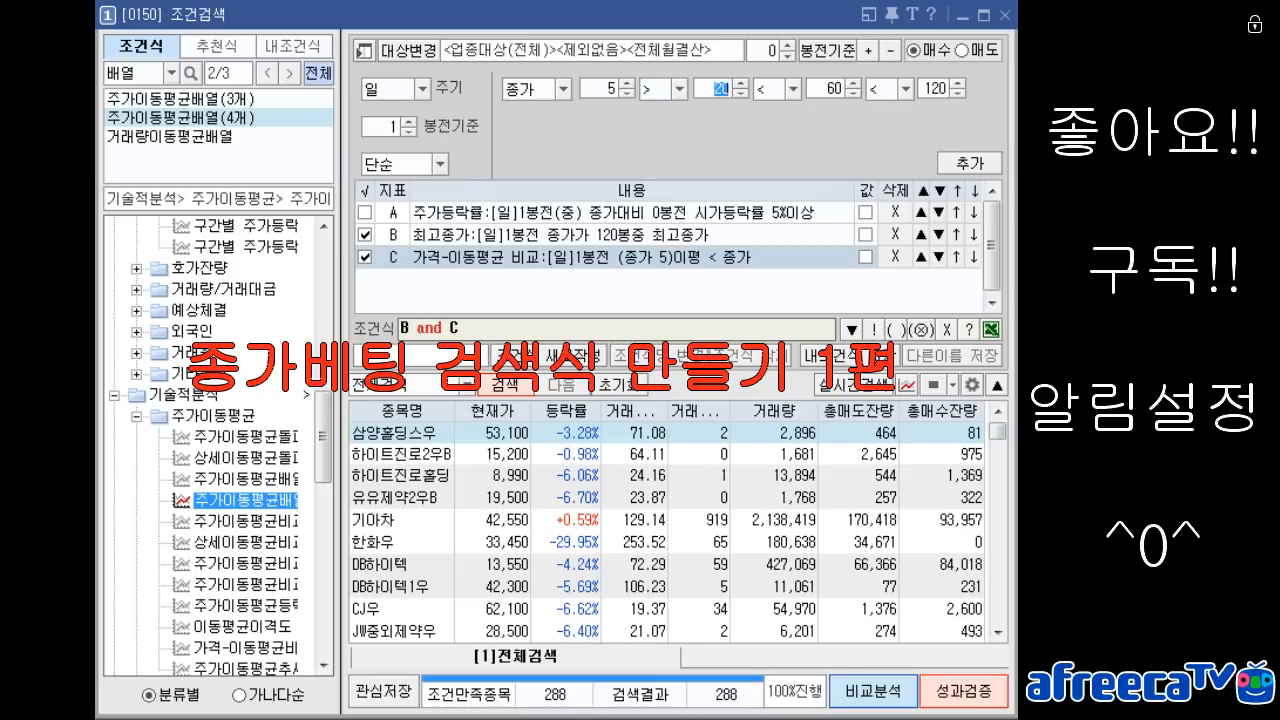
{"action": "type", "text": "10"}
{"action": "left_click", "coordinate": [793, 89]}
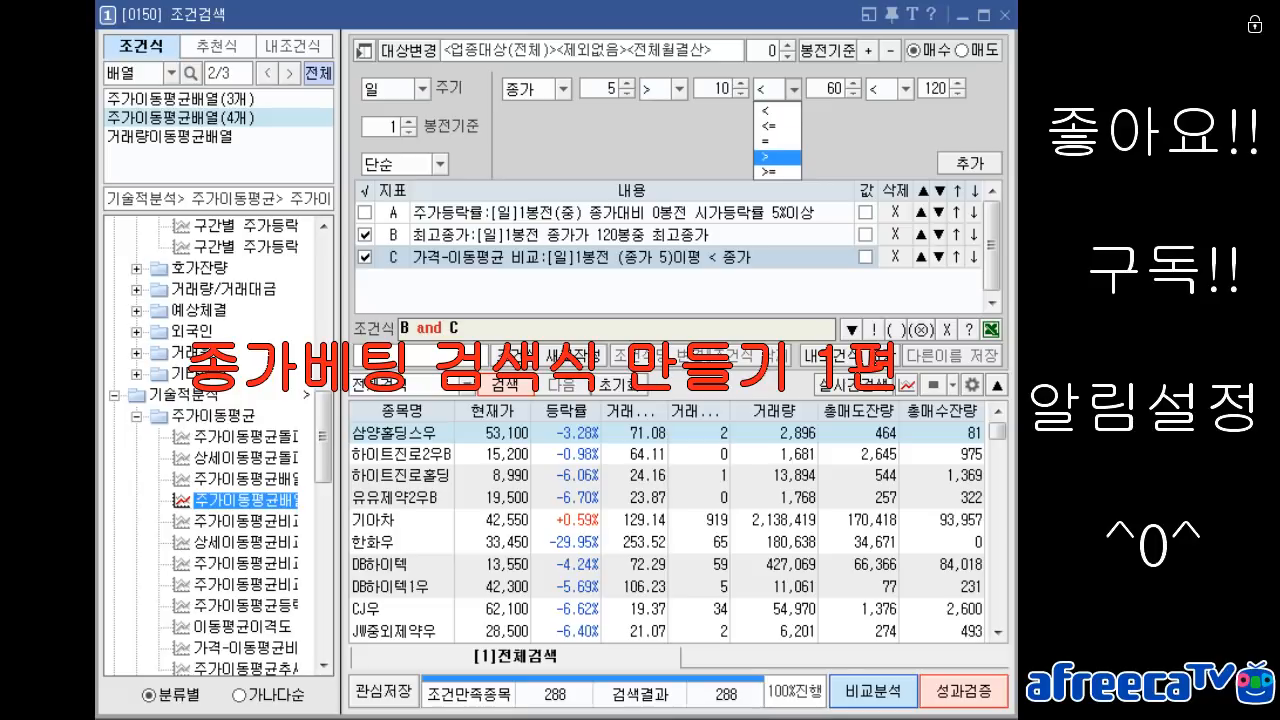
{"action": "key", "text": "Return"}
{"action": "key", "text": "Tab"}
{"action": "type", "text": "20"}
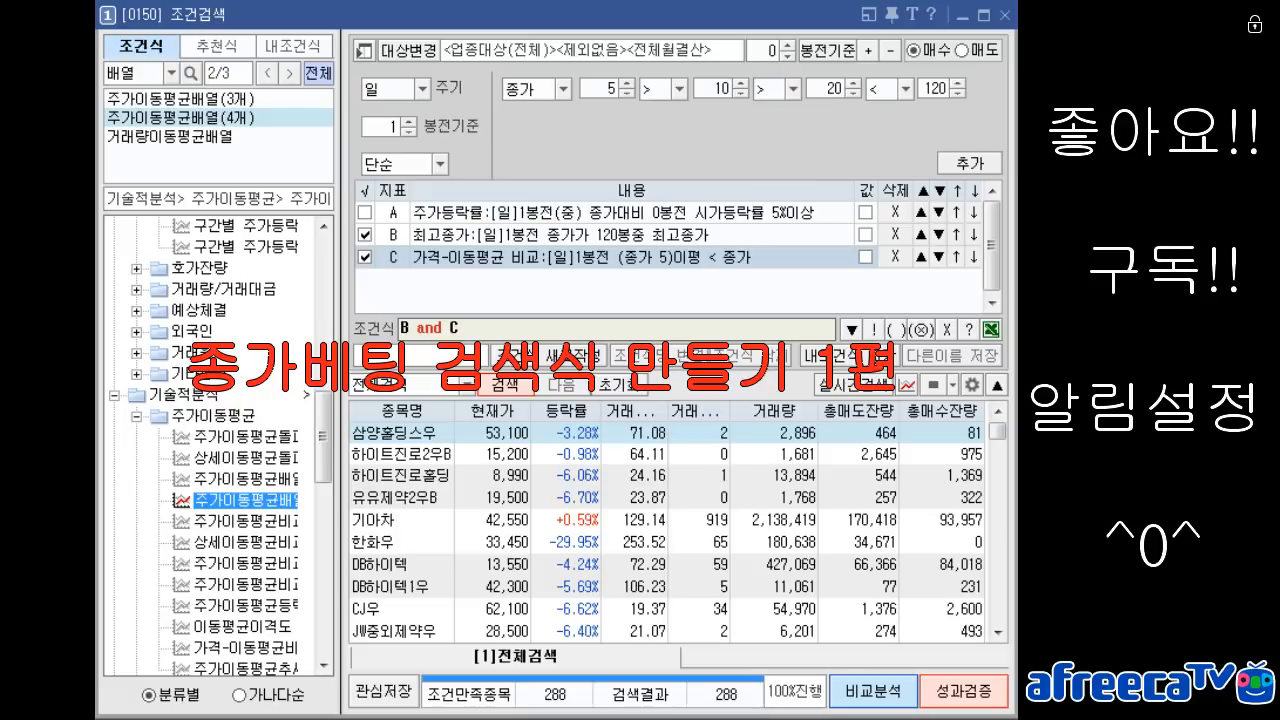
Complete the moving-average alignment with > 60, add it as a condition, and run the search
{"action": "key", "text": "Tab"}
{"action": "key", "text": "Tab"}
{"action": "type", "text": "60"}
{"action": "left_click", "coordinate": [906, 89]}
{"action": "left_click", "coordinate": [888, 158]}
{"action": "left_click", "coordinate": [970, 163]}
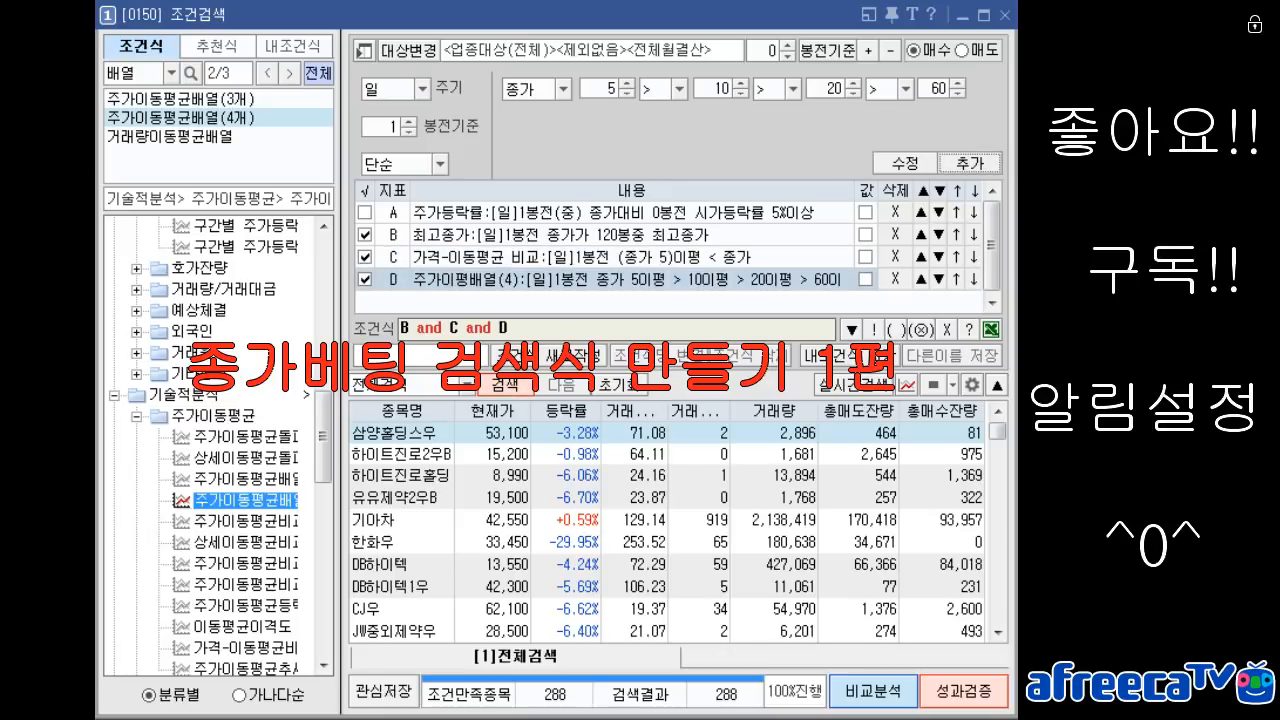
{"action": "left_click", "coordinate": [505, 383]}
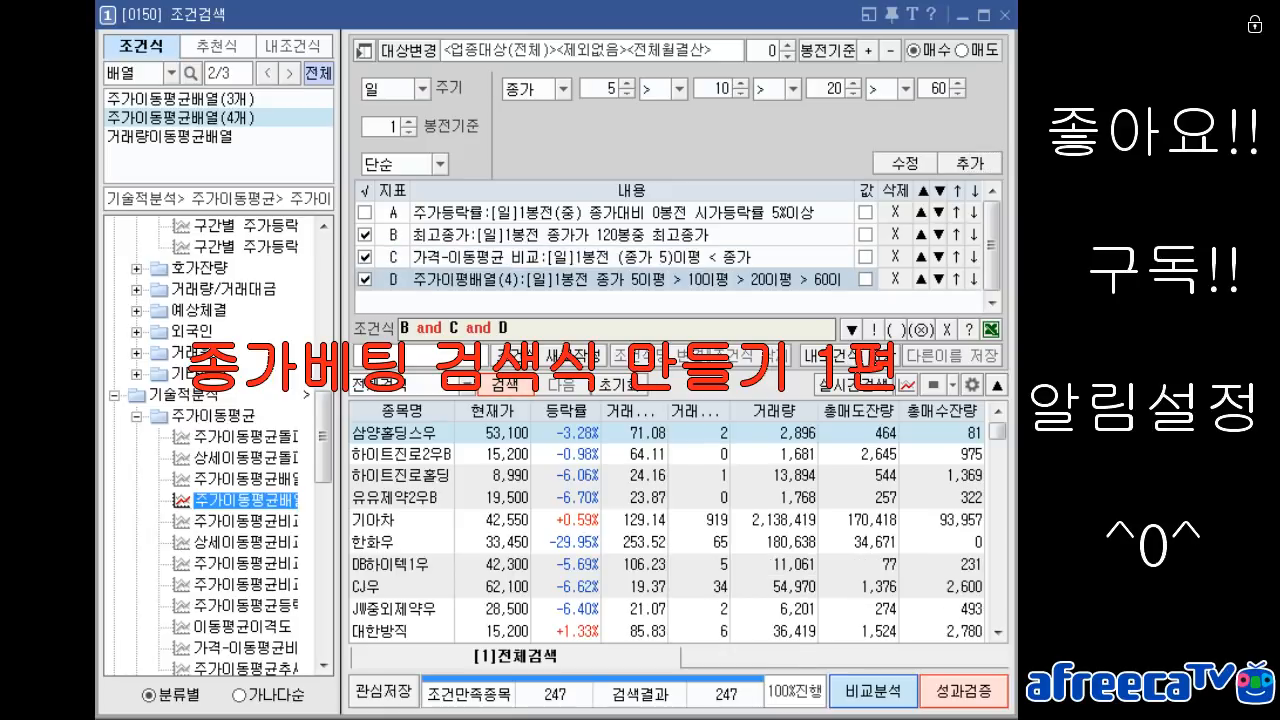
{"action": "left_click", "coordinate": [505, 384]}
{"action": "key", "text": "alt+Tab"}
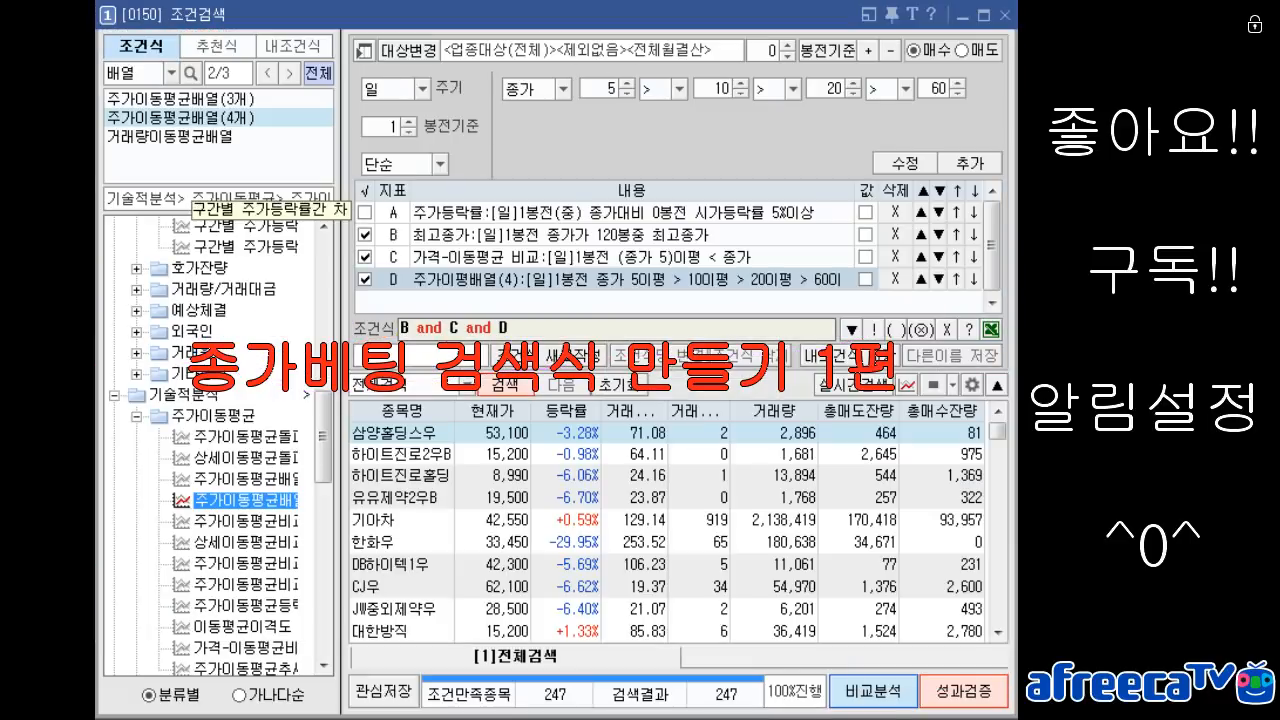
Search the condition list for 거래량 and narrow the search to 전일거래량
{"action": "double_click", "coordinate": [122, 73]}
{"action": "type", "text": "거래량"}
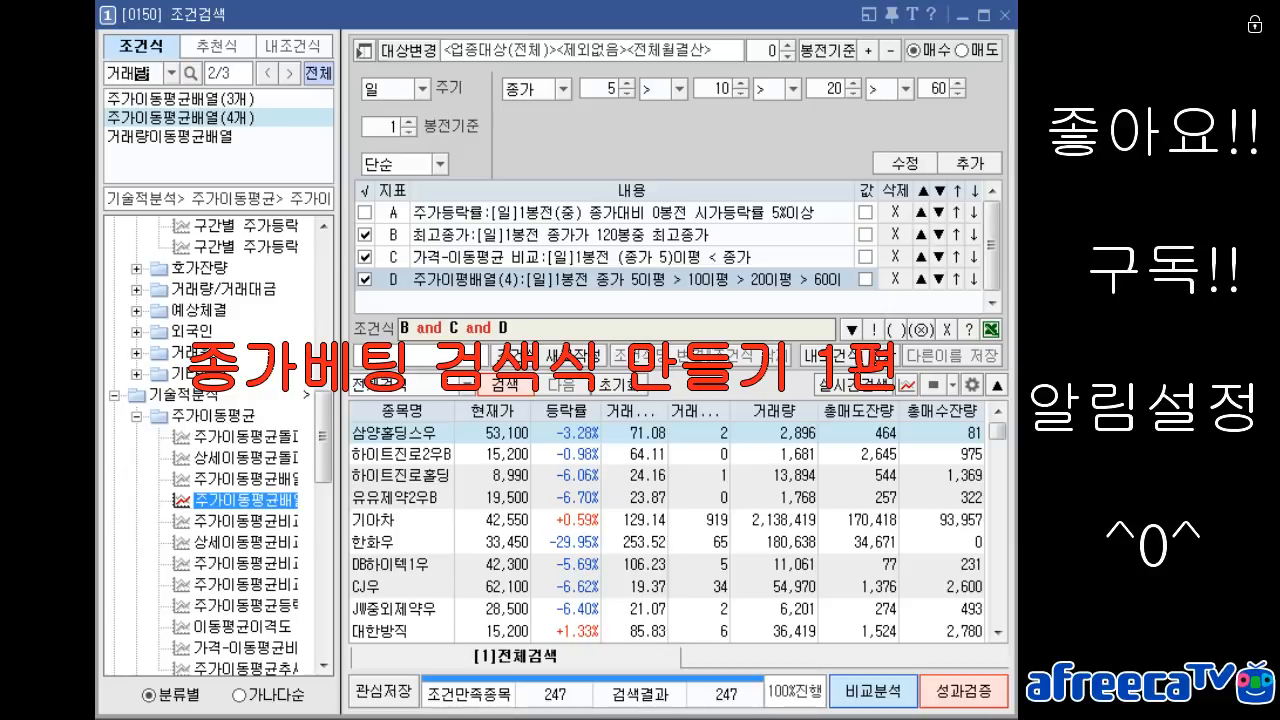
{"action": "key", "text": "Return"}
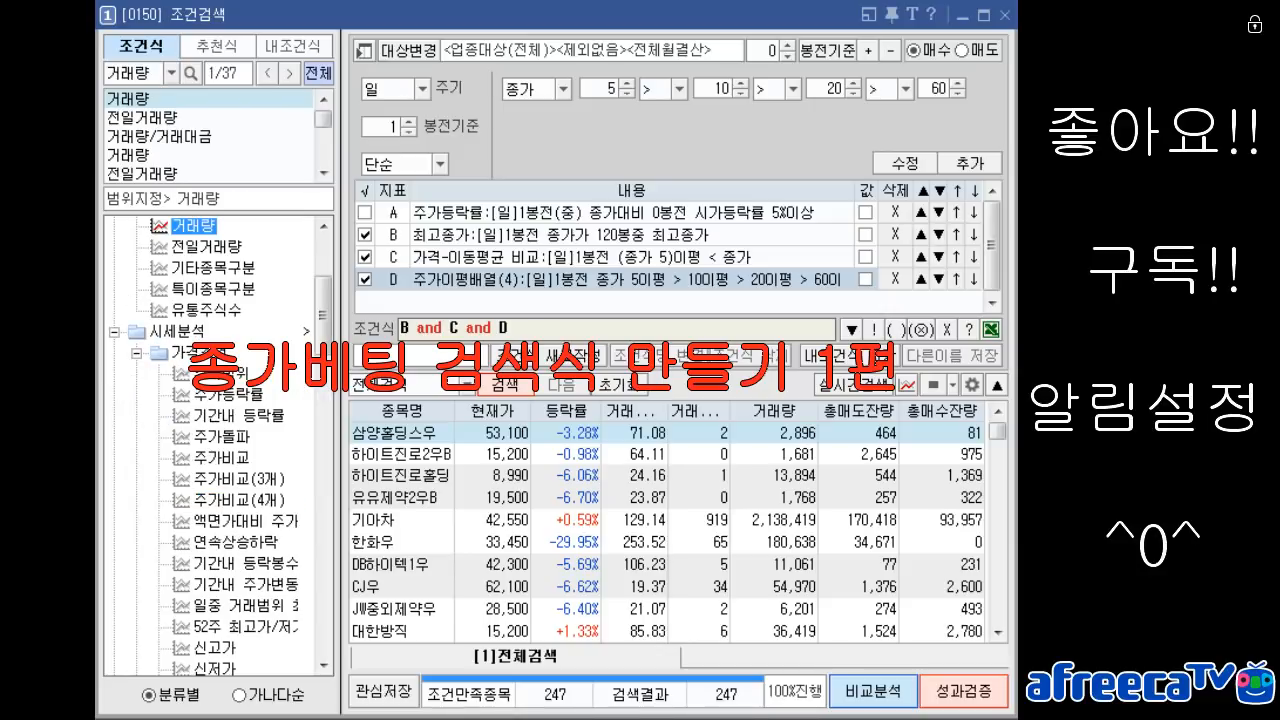
{"action": "double_click", "coordinate": [128, 73]}
{"action": "type", "text": "전일거래량"}
{"action": "key", "text": "Return"}
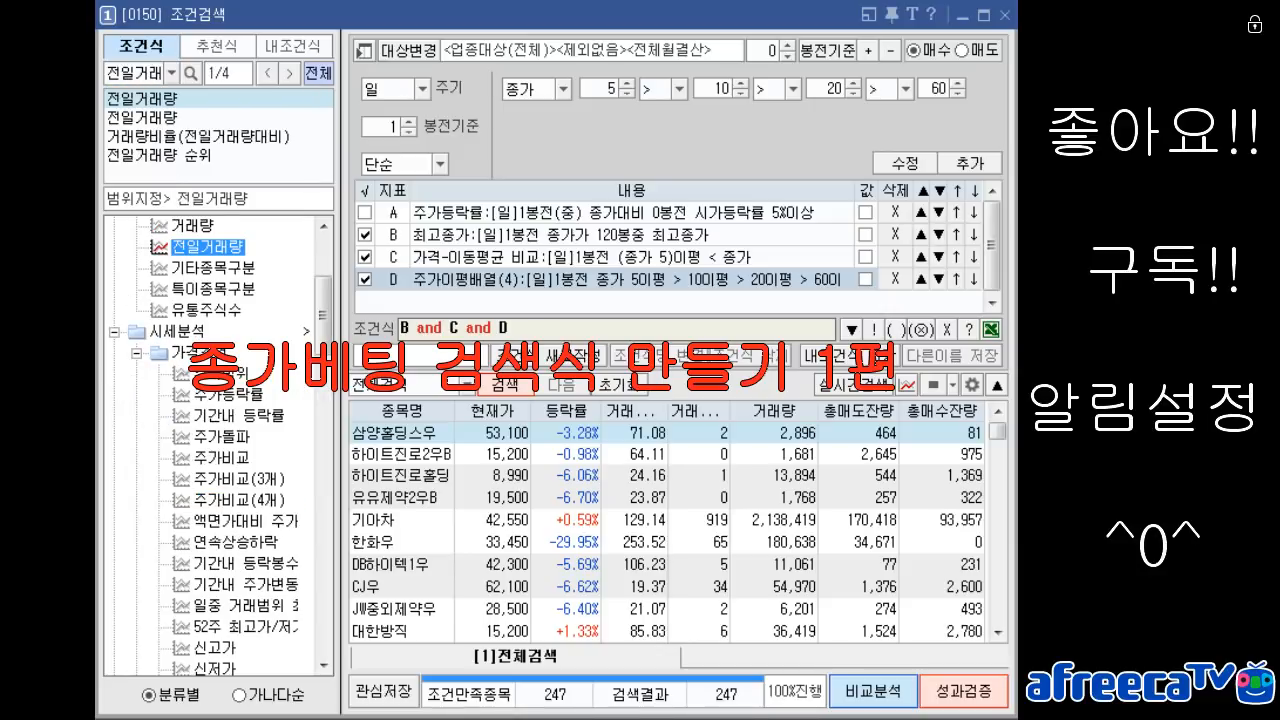
Look at the settings of 전일거래량 and 거래량비율(전일거래량대비), and open the 거래량비율(n봉) indicator
{"action": "left_click", "coordinate": [208, 247]}
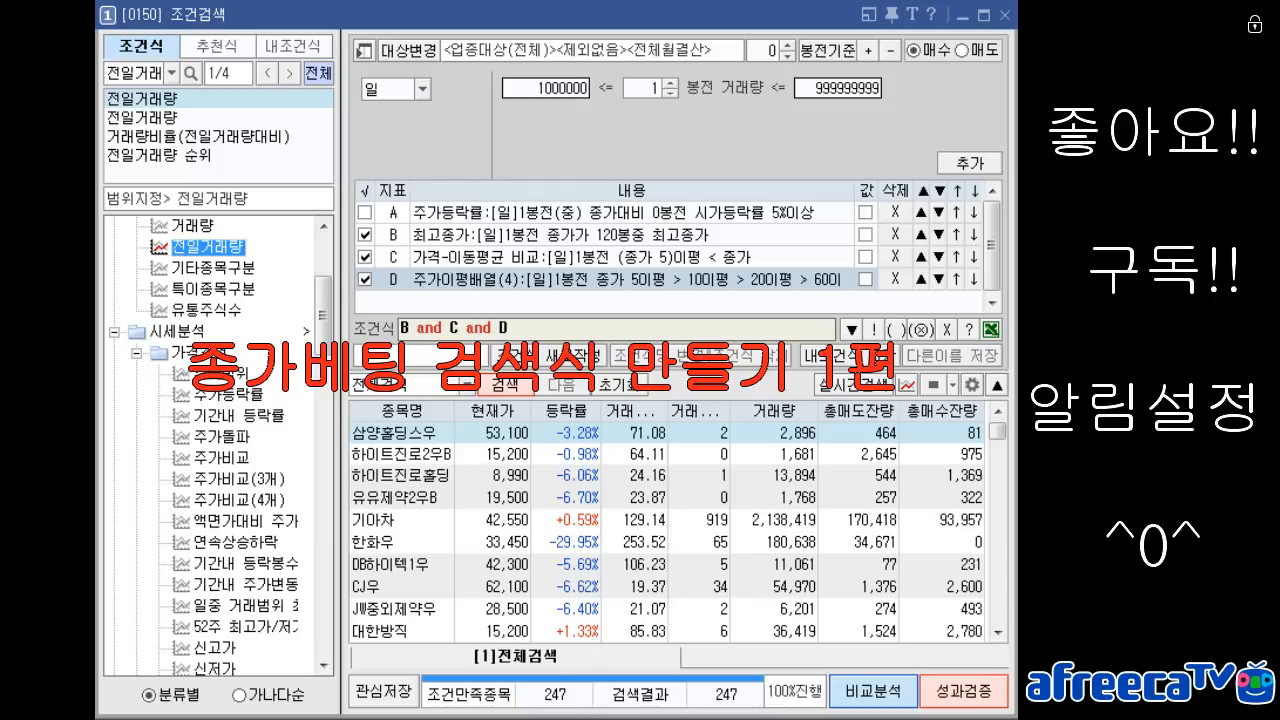
{"action": "left_click", "coordinate": [198, 137]}
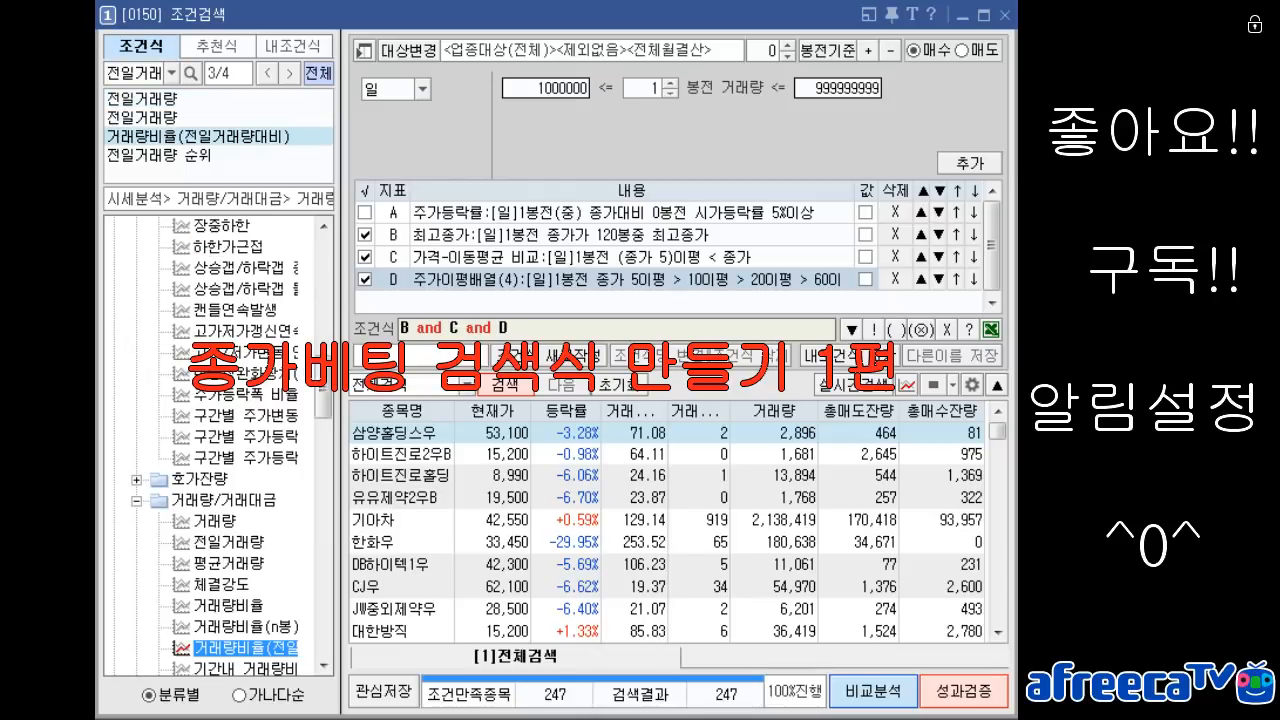
{"action": "left_click", "coordinate": [245, 649]}
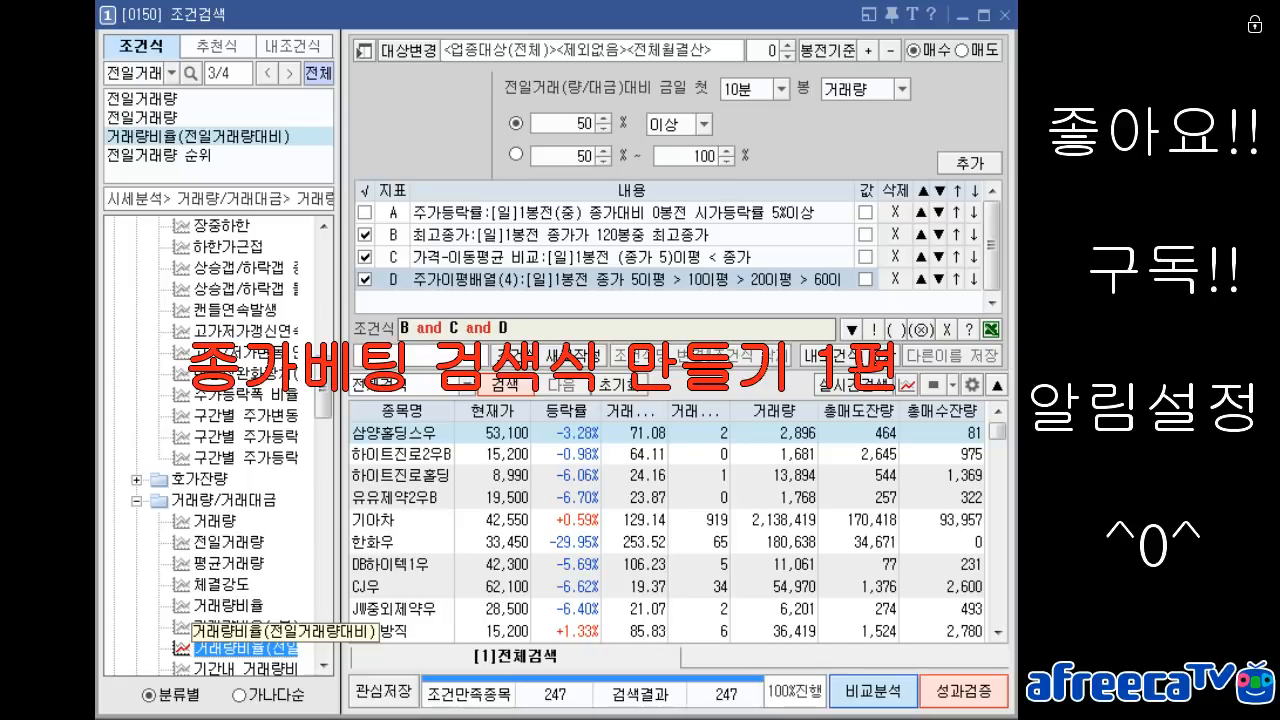
{"action": "left_click", "coordinate": [245, 627]}
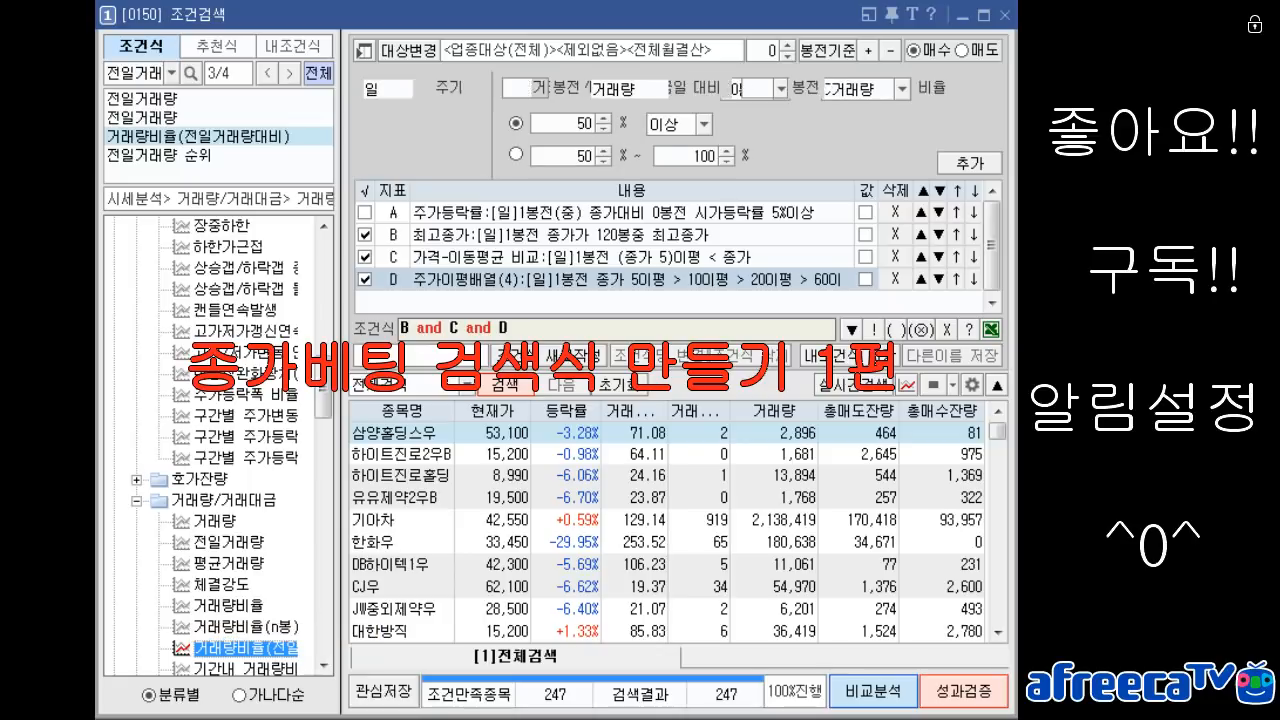
Set 거래량비율(n봉) to compare the trading volume 2 bars back with the trading volume 1 bar back
{"action": "scroll", "coordinate": [245, 627], "scroll_direction": "down", "scroll_amount": 3}
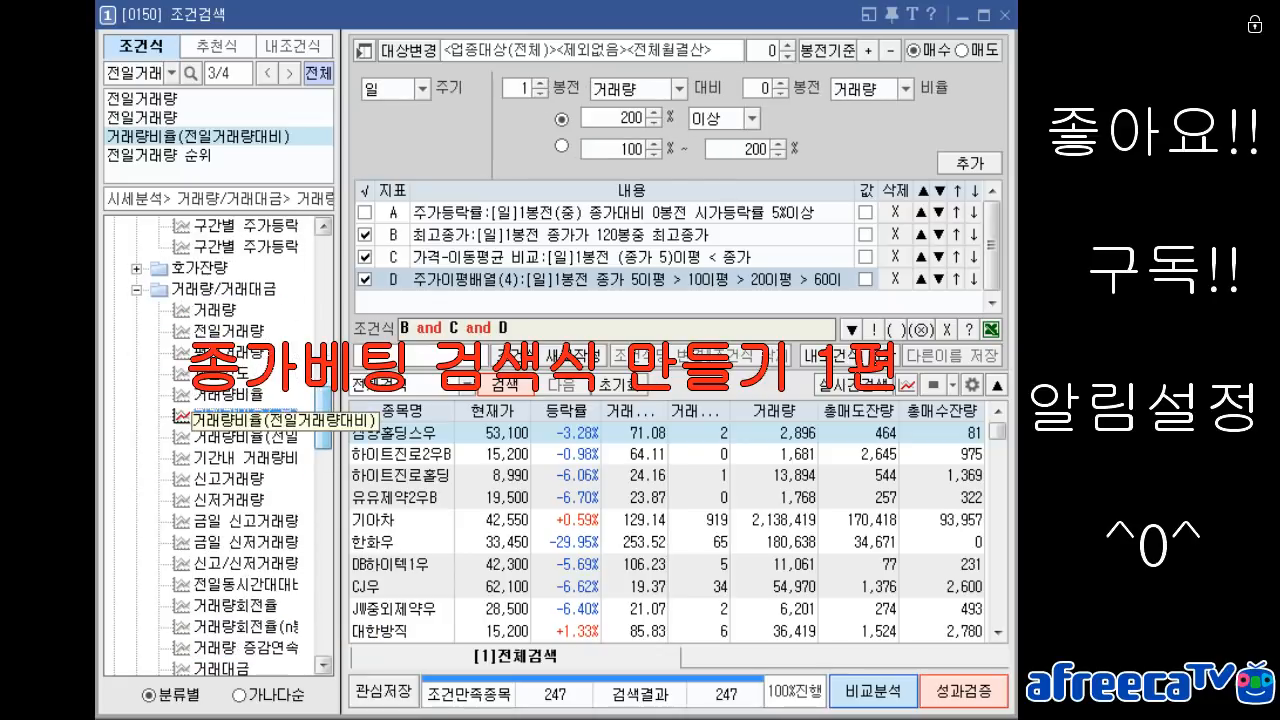
{"action": "double_click", "coordinate": [524, 89]}
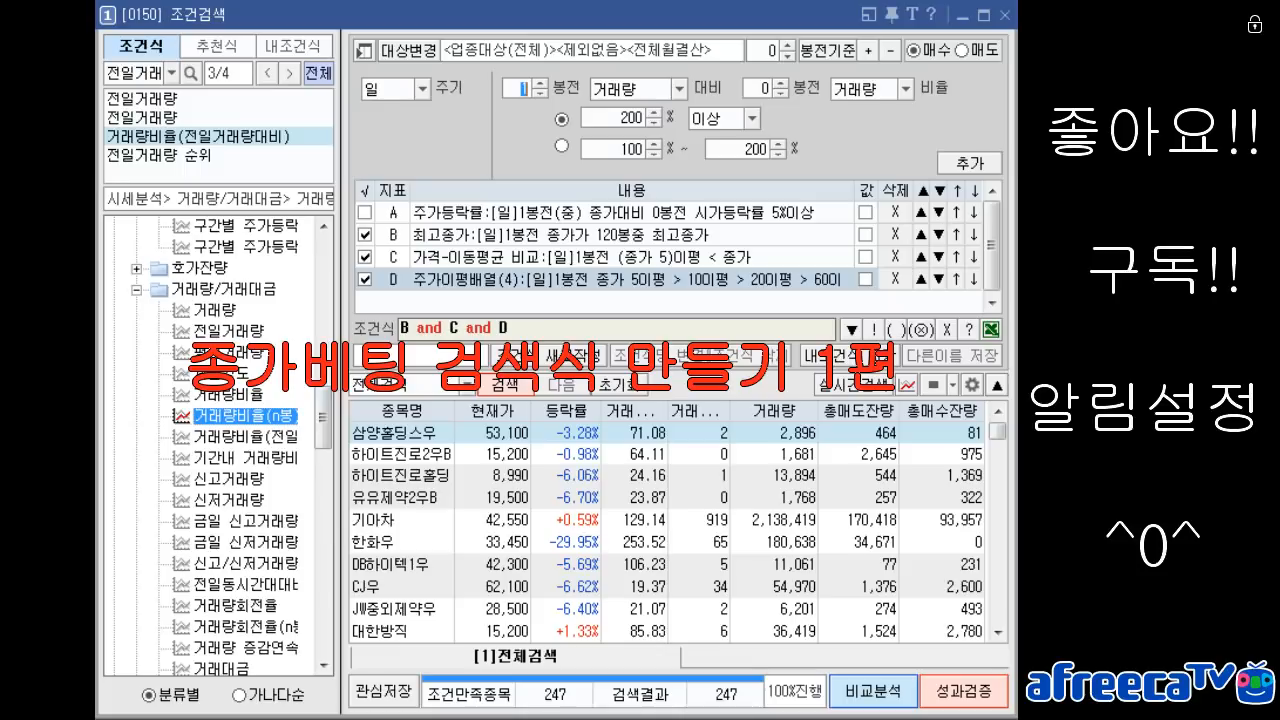
{"action": "type", "text": "2"}
{"action": "double_click", "coordinate": [765, 89]}
{"action": "type", "text": "1"}
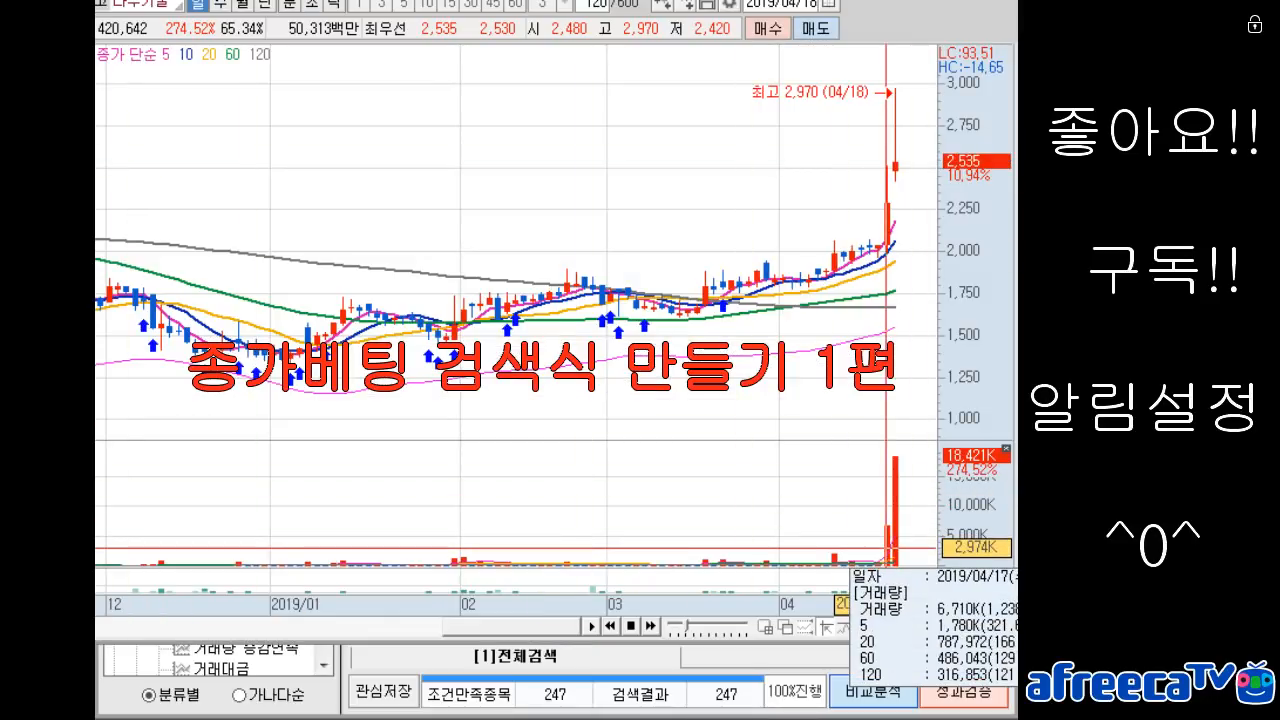
{"action": "left_click", "coordinate": [590, 660]}
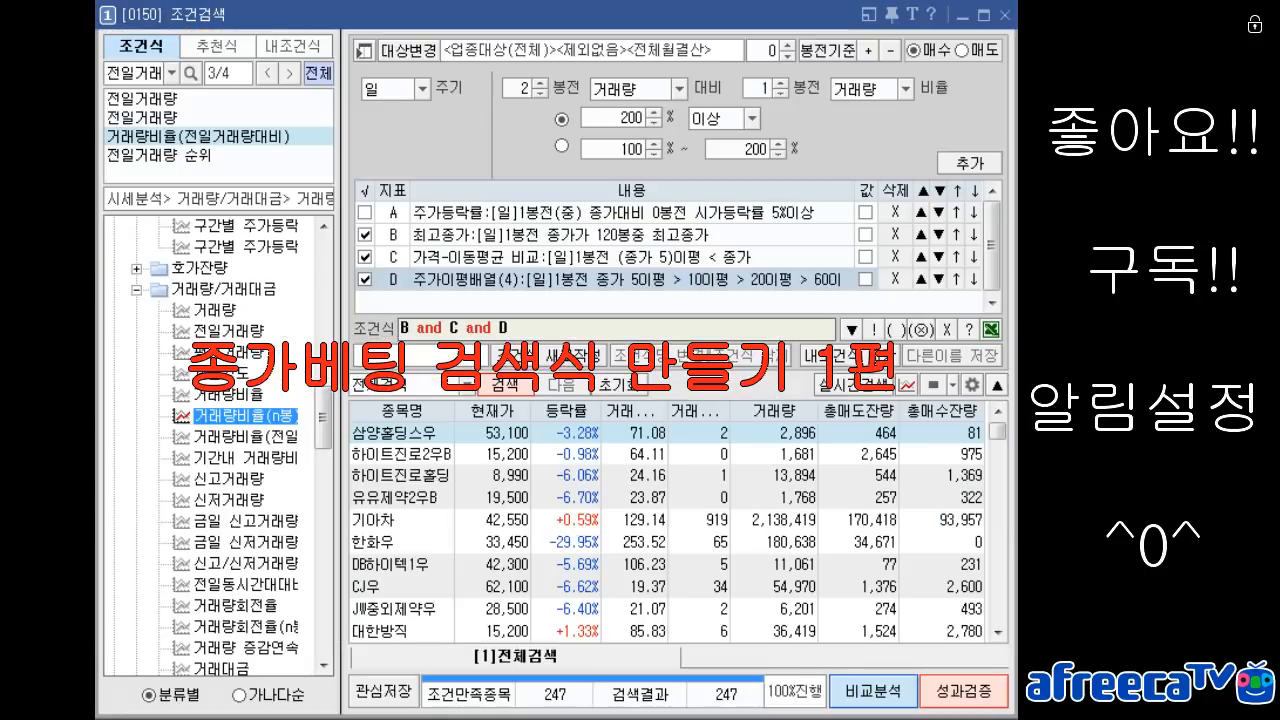
Set the volume ratio to 1000% 이상, add it as a condition, and run the search
{"action": "left_click", "coordinate": [631, 118]}
{"action": "type", "text": "1000"}
{"action": "left_click", "coordinate": [970, 163]}
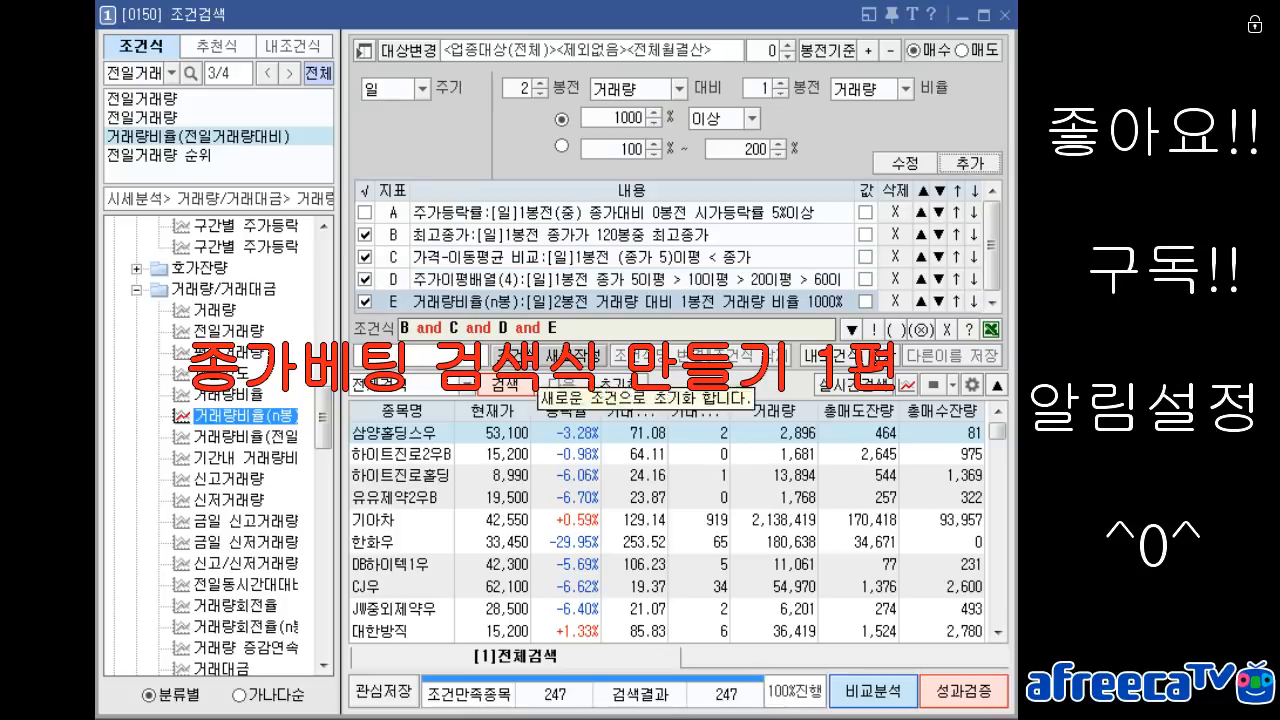
{"action": "left_click", "coordinate": [506, 385]}
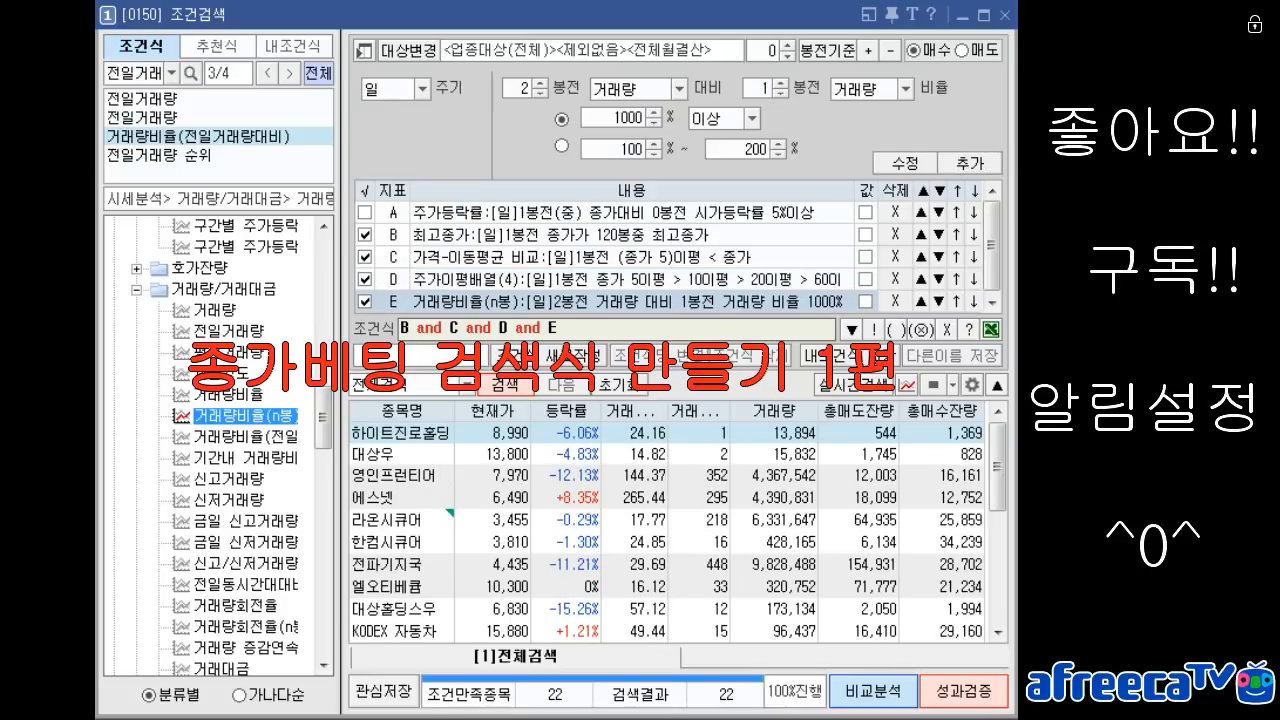
Sort the search results by 등락률 from highest to lowest and view the chart of 나무기술
{"action": "double_click", "coordinate": [566, 411]}
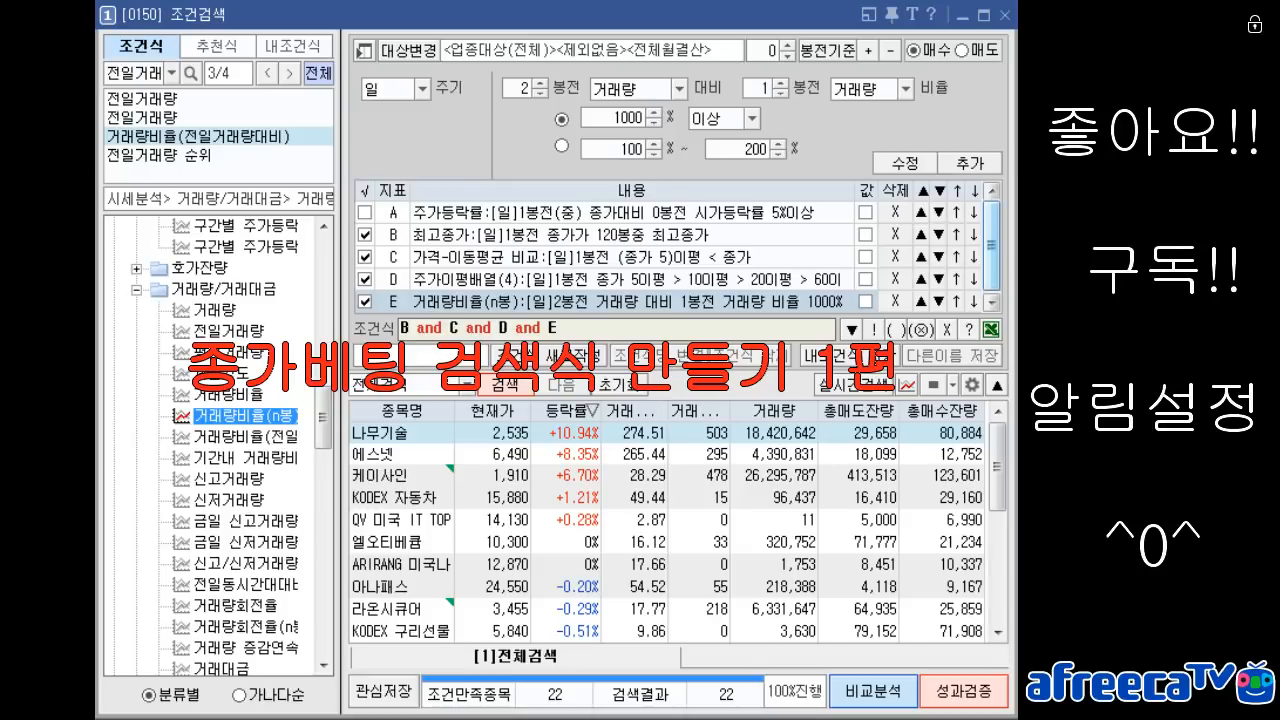
{"action": "left_click", "coordinate": [572, 411]}
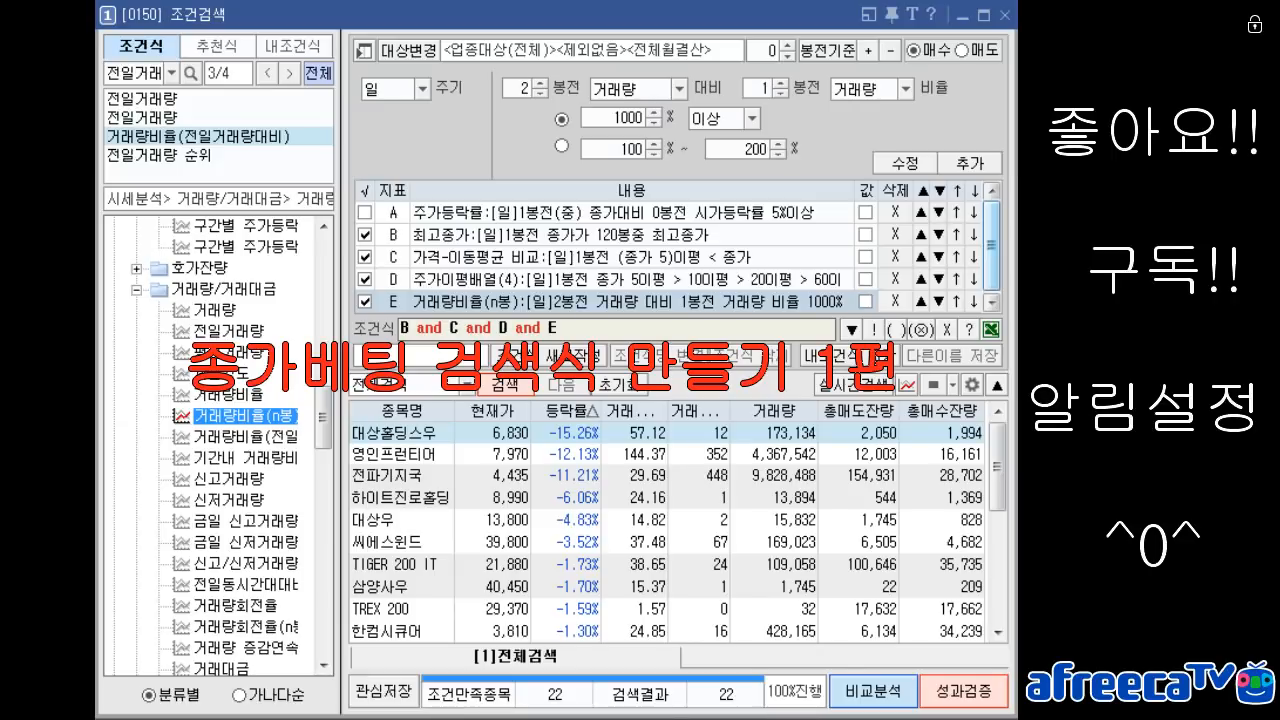
{"action": "left_click", "coordinate": [572, 411]}
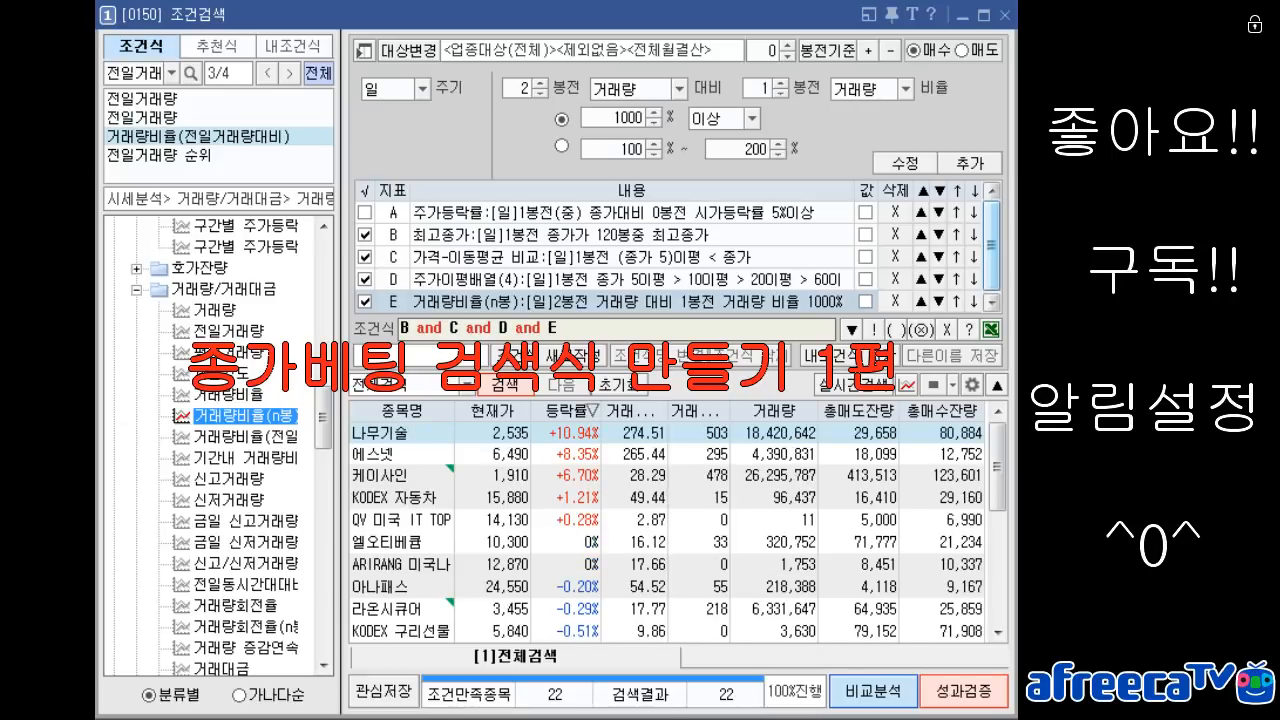
{"action": "double_click", "coordinate": [427, 431]}
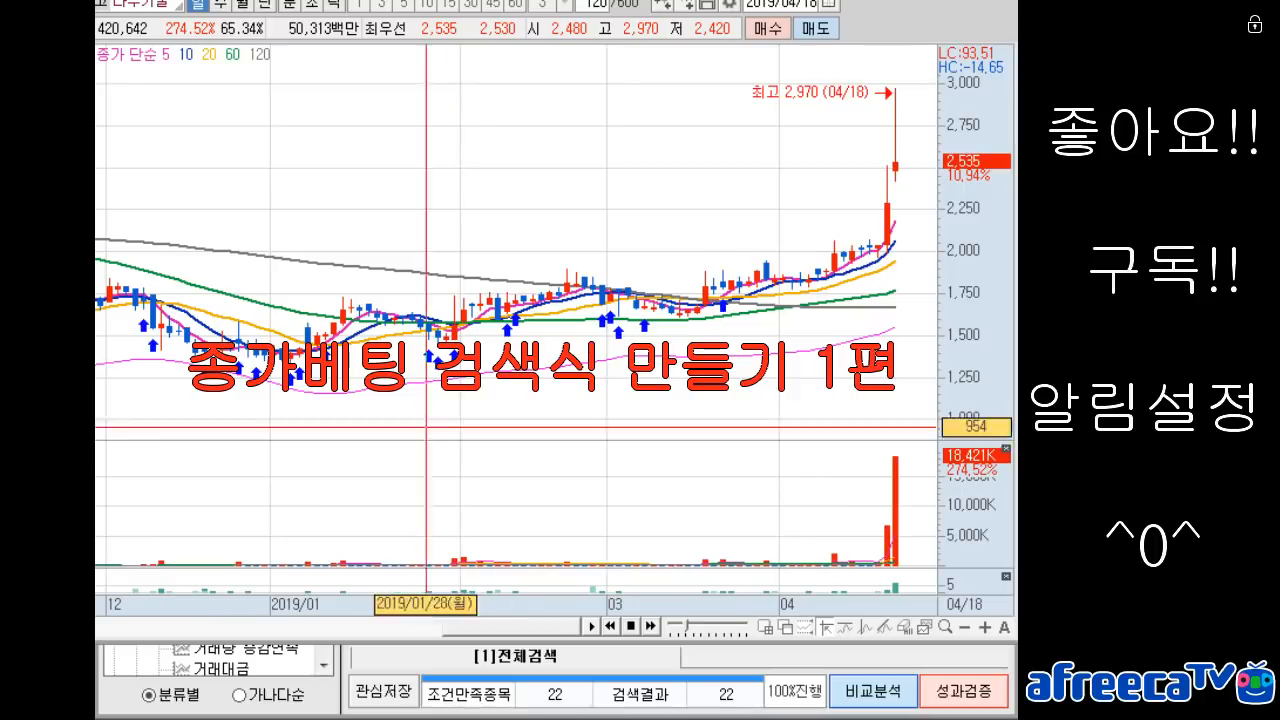
{"action": "left_click", "coordinate": [323, 665]}
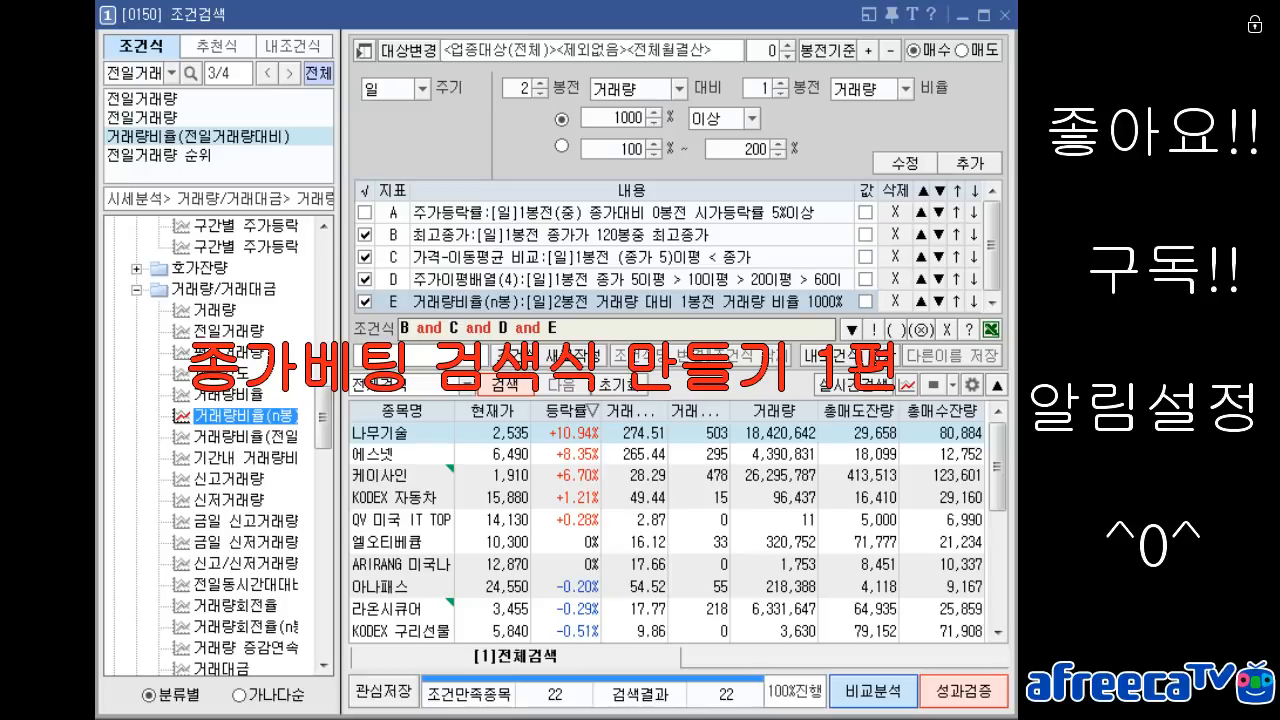
Sort the results by 등락률 from lowest to highest and examine the 대상홀딩스우 chart
{"action": "left_click", "coordinate": [571, 411]}
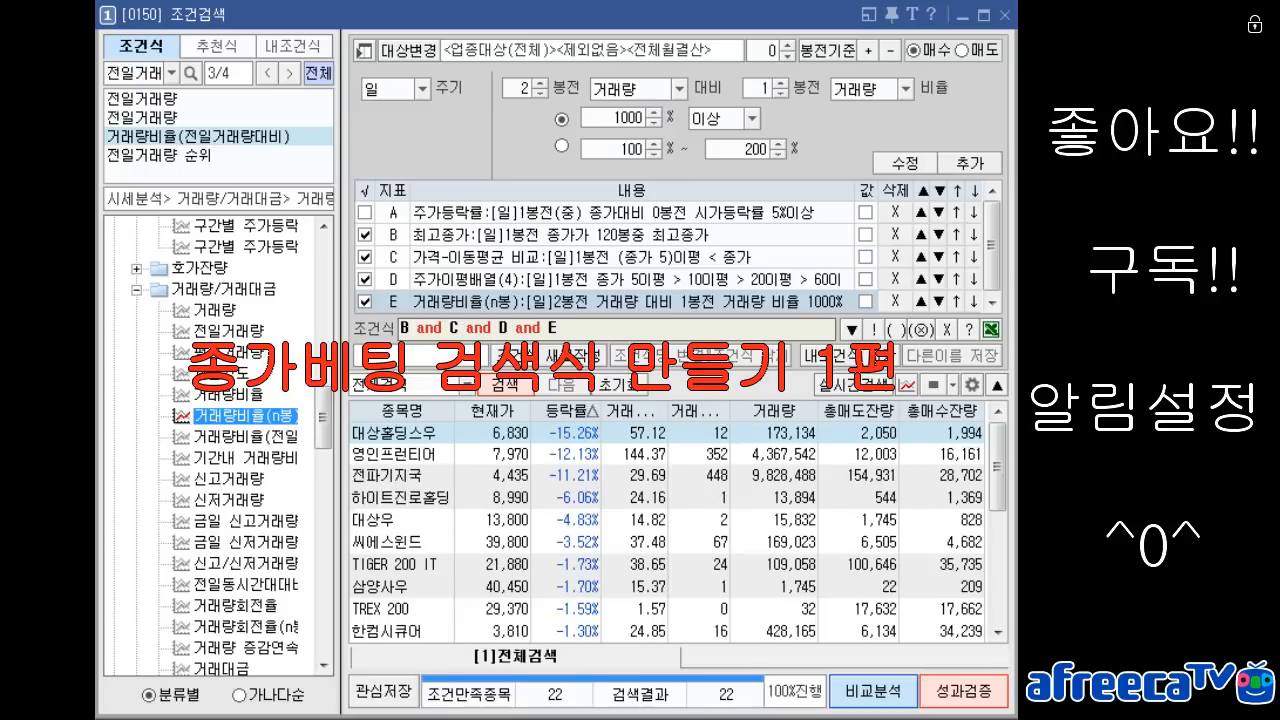
{"action": "left_click", "coordinate": [97, 546]}
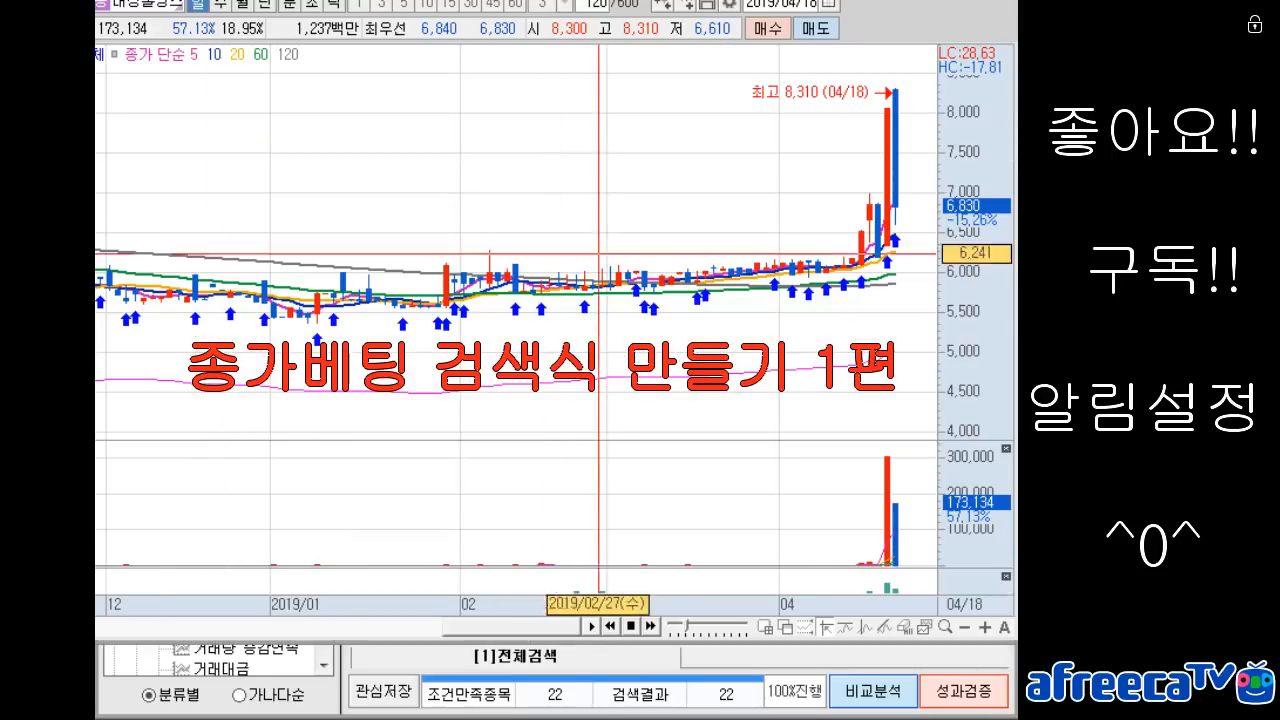
{"action": "mouse_move", "coordinate": [887, 110]}
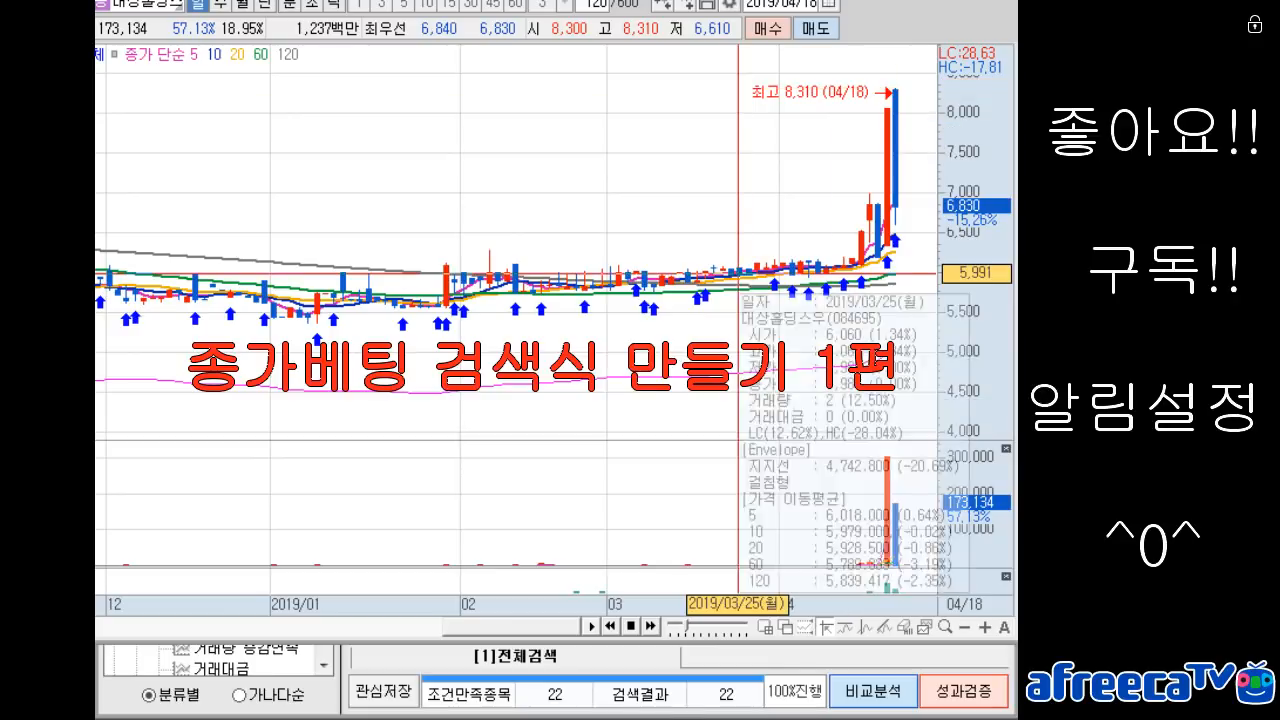
{"action": "left_click", "coordinate": [326, 694]}
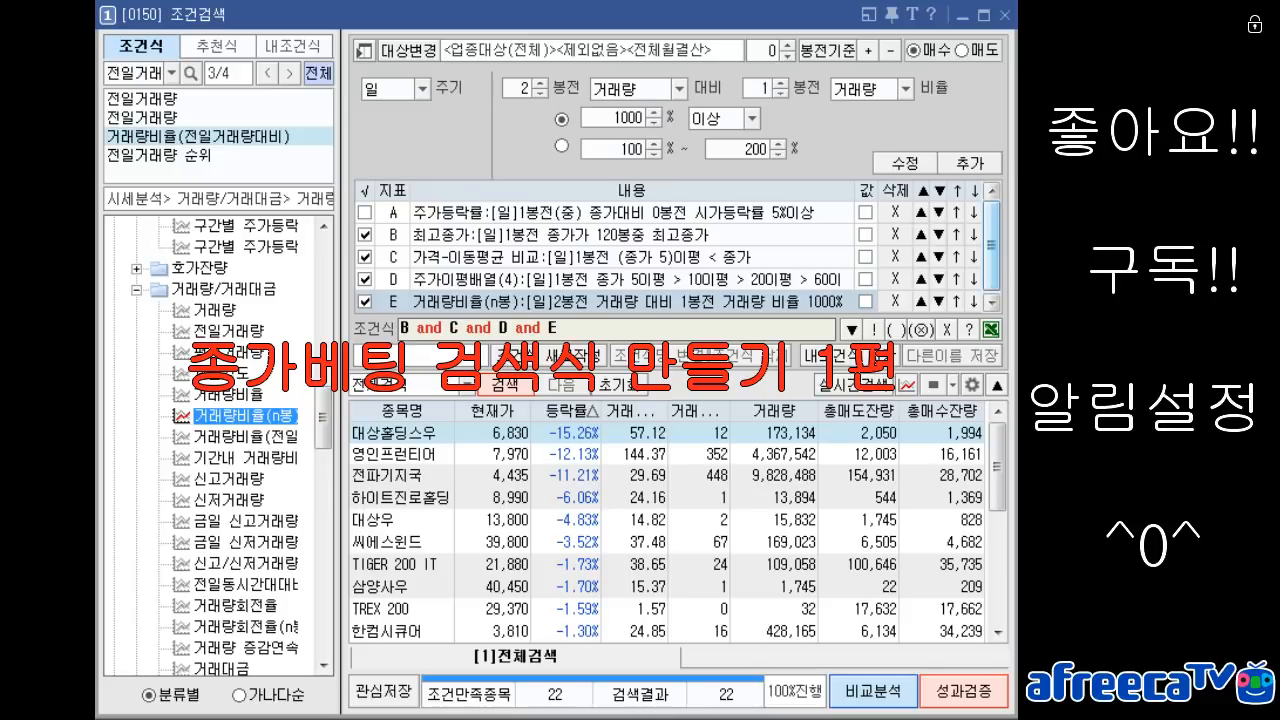
Change condition A's 주가등락률 threshold to 3% 이상, include it in the formula, and run the search
{"action": "left_click", "coordinate": [626, 213]}
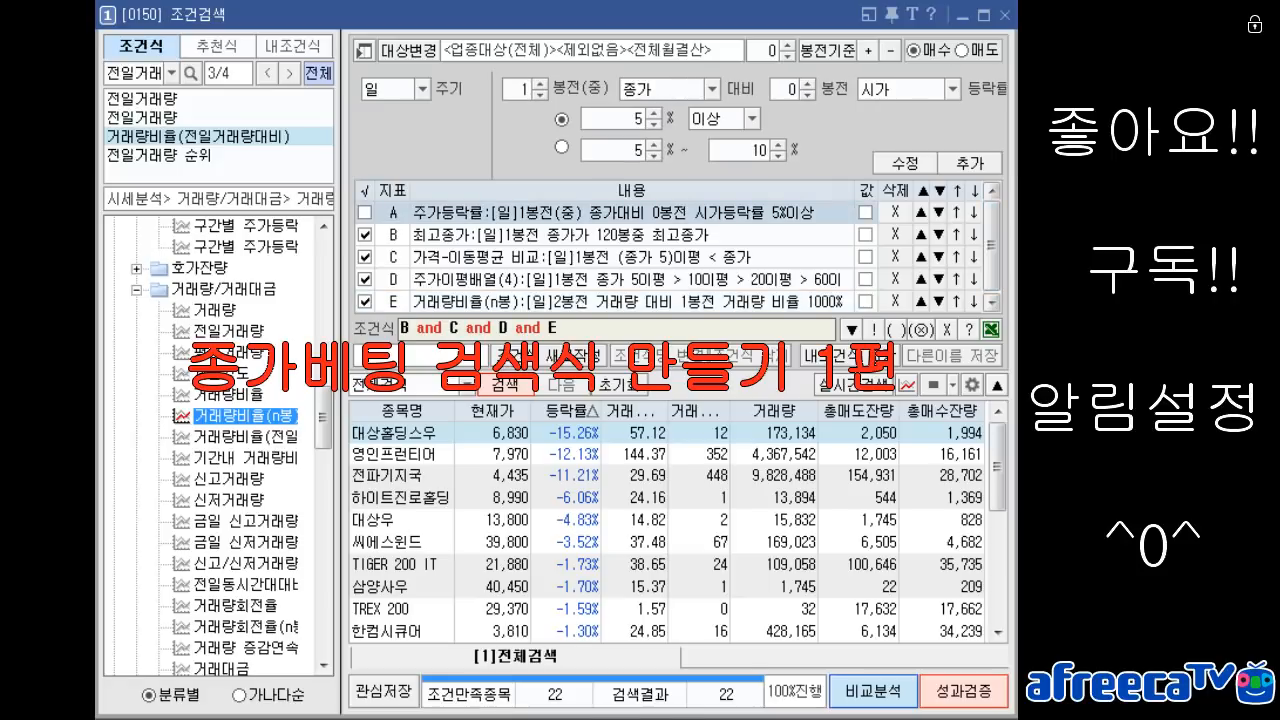
{"action": "double_click", "coordinate": [638, 119]}
{"action": "type", "text": "3"}
{"action": "left_click", "coordinate": [905, 162]}
{"action": "left_click", "coordinate": [365, 213]}
{"action": "left_click", "coordinate": [505, 383]}
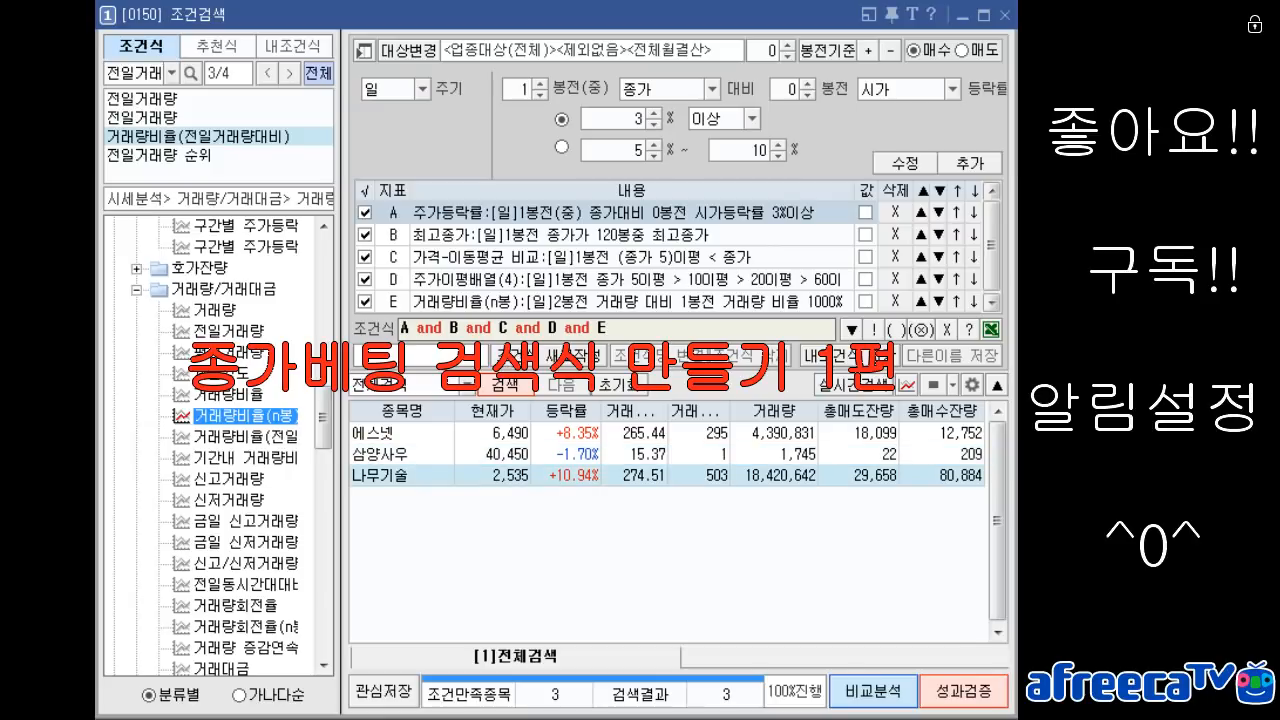
Exclude condition A from the formula and include it again, running the search each time to compare results
{"action": "left_click", "coordinate": [365, 213]}
{"action": "left_click", "coordinate": [505, 383]}
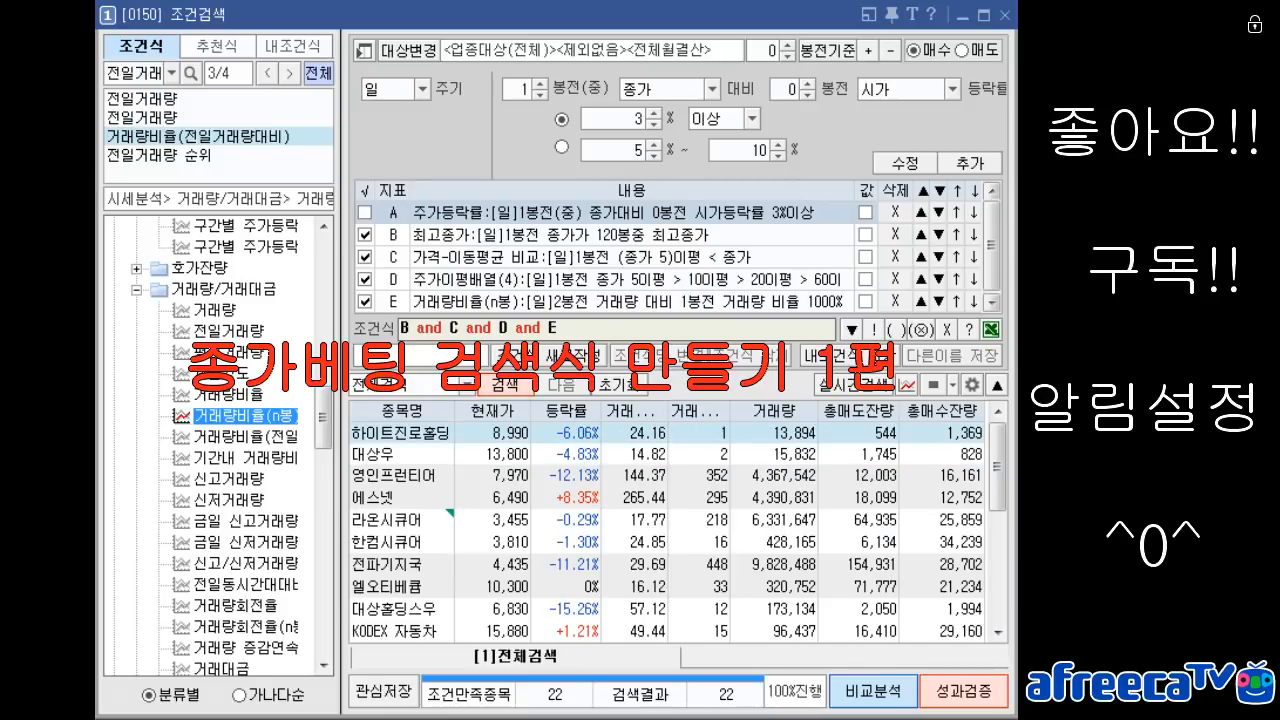
{"action": "left_click", "coordinate": [365, 213]}
{"action": "left_click", "coordinate": [505, 383]}
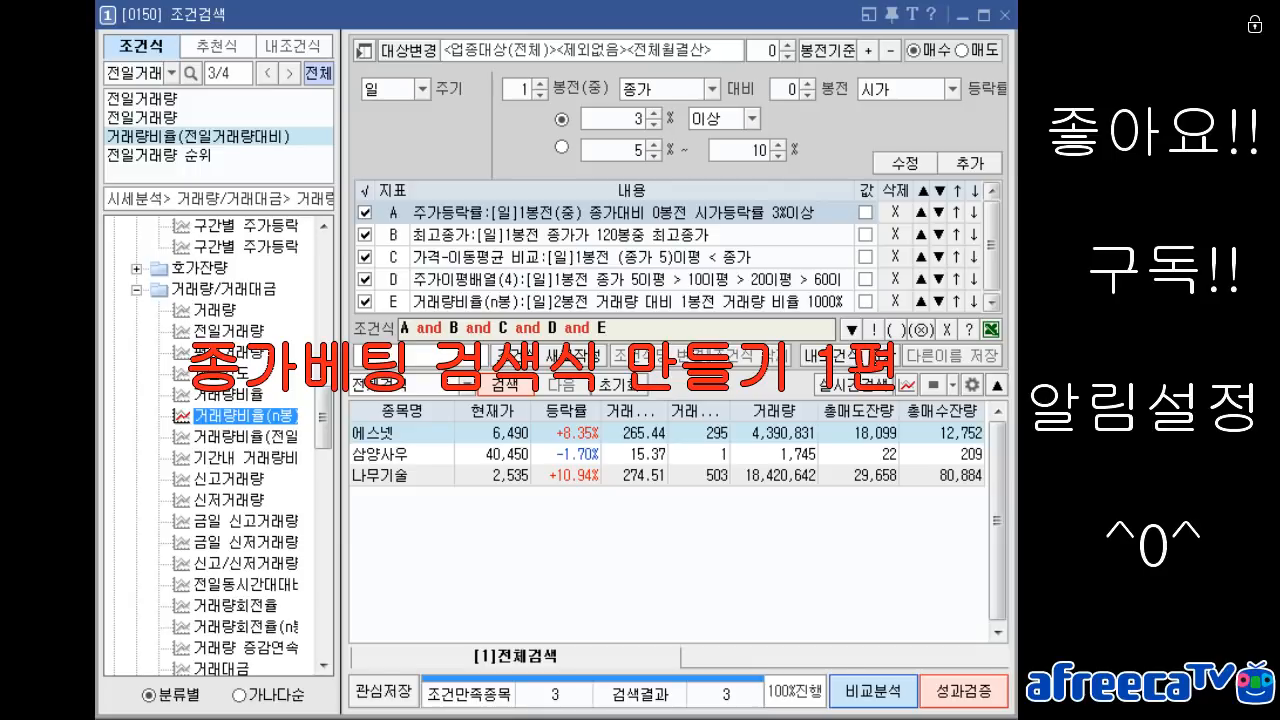
Exclude condition A from the formula, rerun the search, and check the 나무기술 chart before returning to the condition search
{"action": "left_click", "coordinate": [365, 213]}
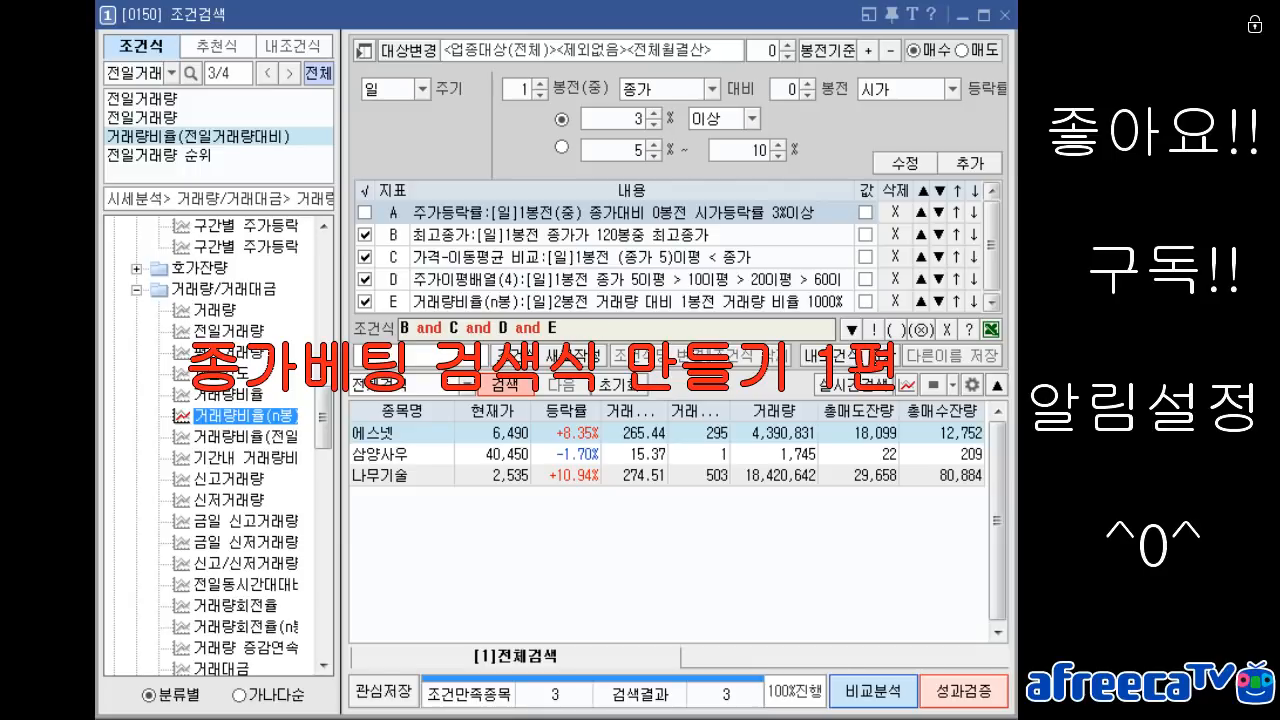
{"action": "left_click", "coordinate": [506, 385]}
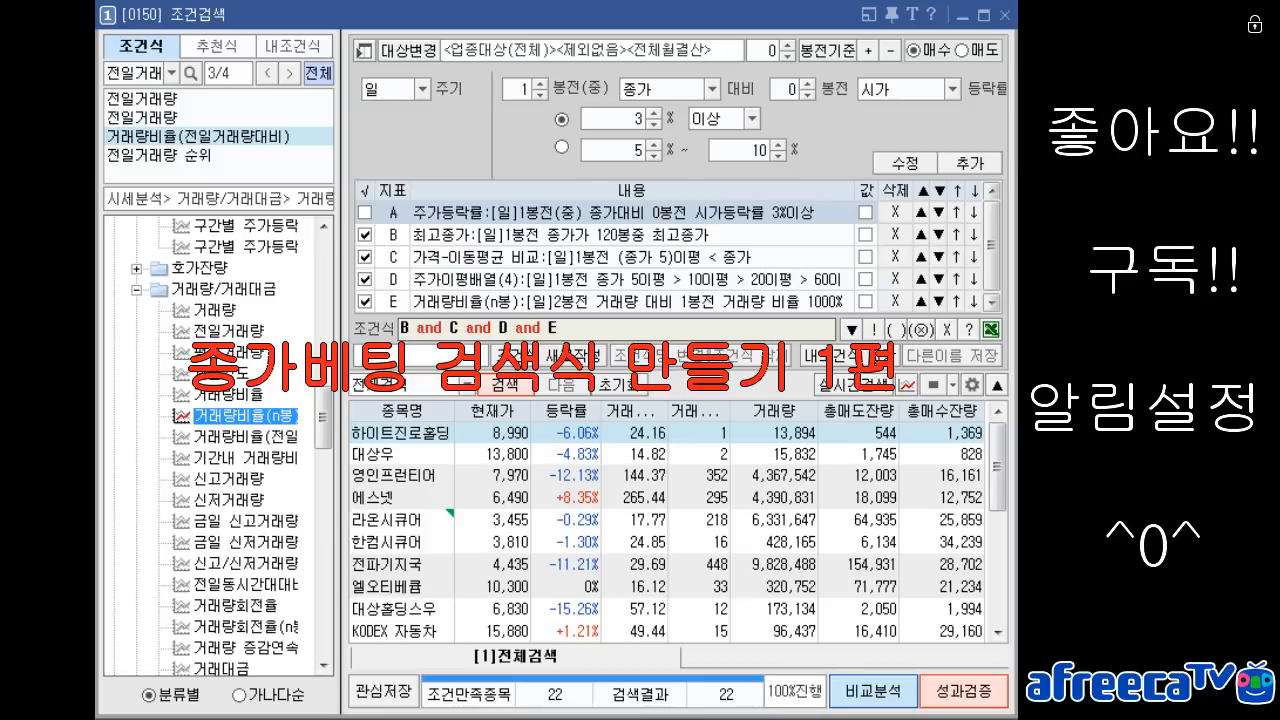
{"action": "key", "text": "alt+Tab"}
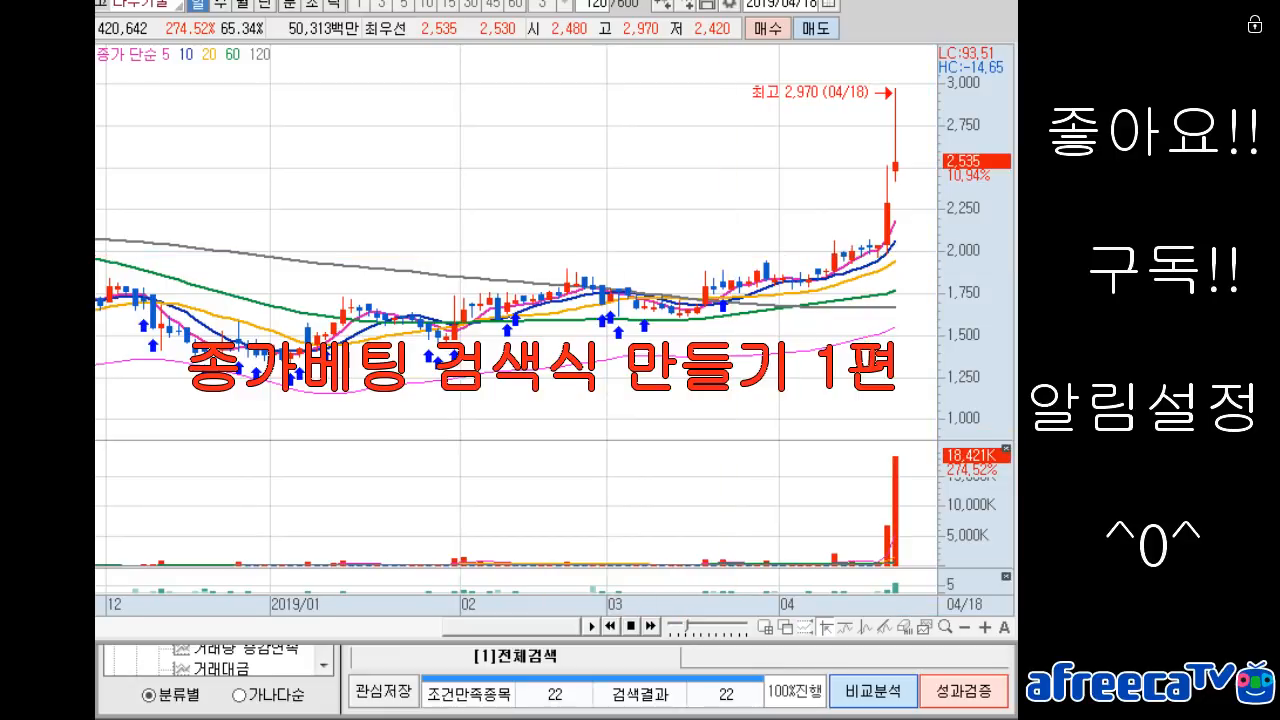
{"action": "key", "text": "alt+Tab"}
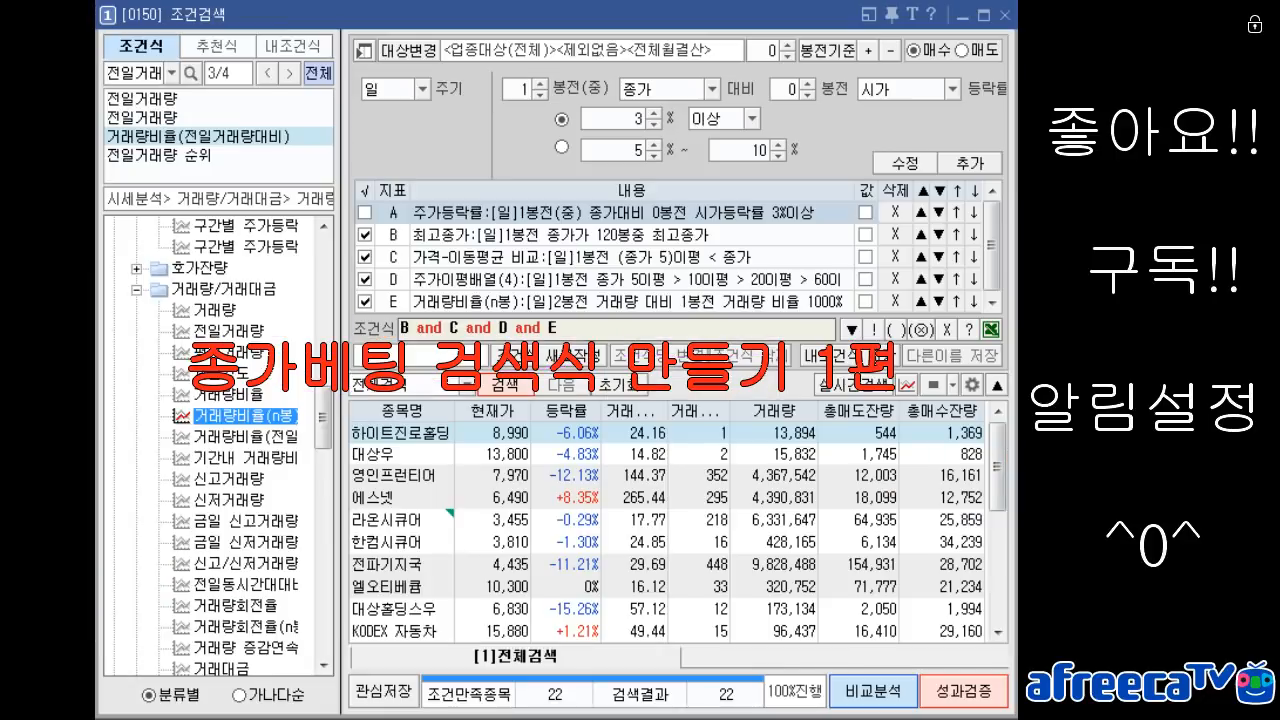